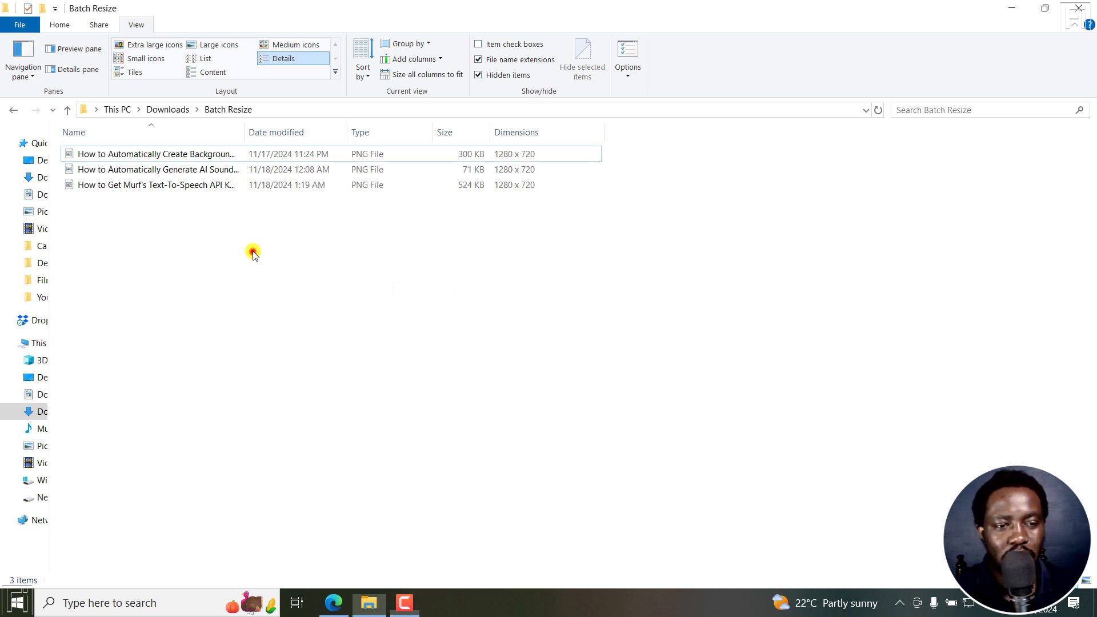
# Switch to the ImageResizer.com site in Edge and go to the Bulk Resize page.
pyautogui.moveTo(252, 250); pyautogui.dragTo(155, 151)
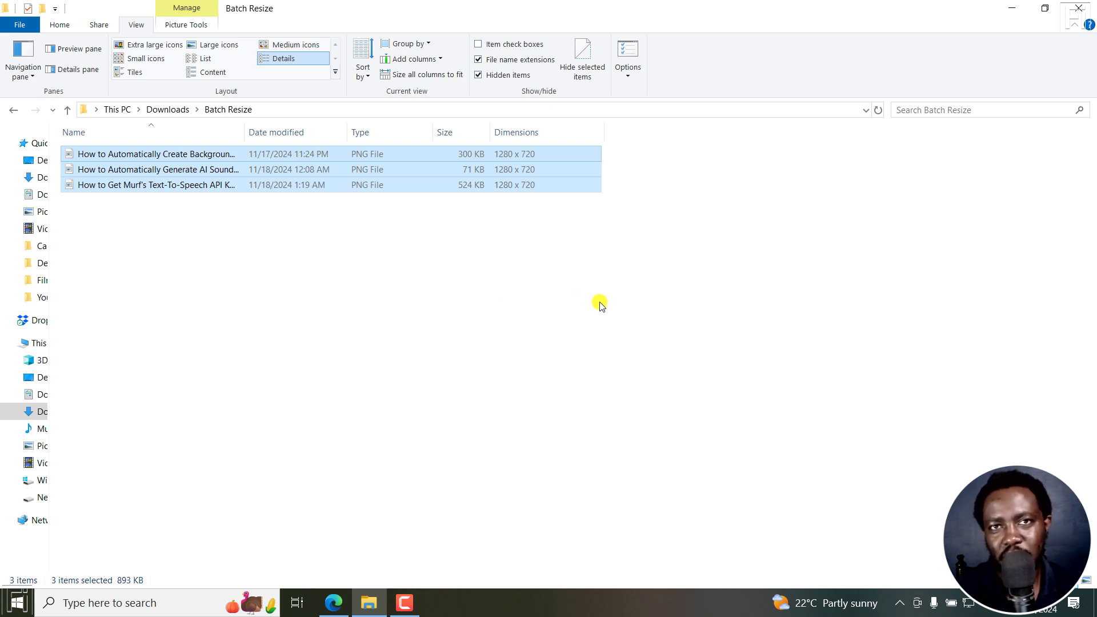
pyautogui.click(474, 370)
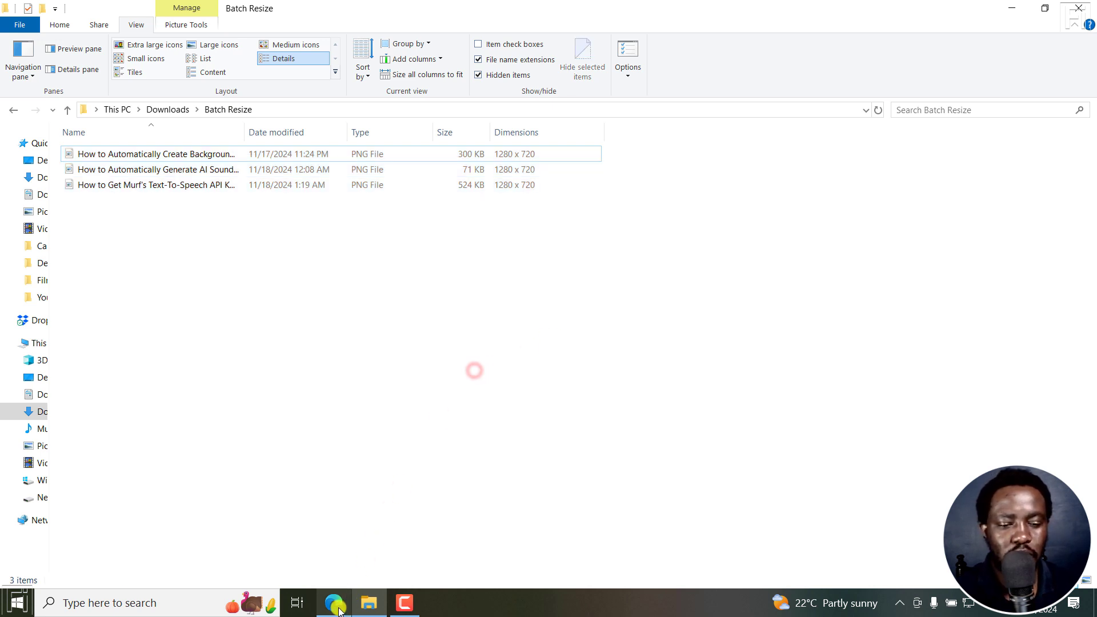
pyautogui.click(337, 605)
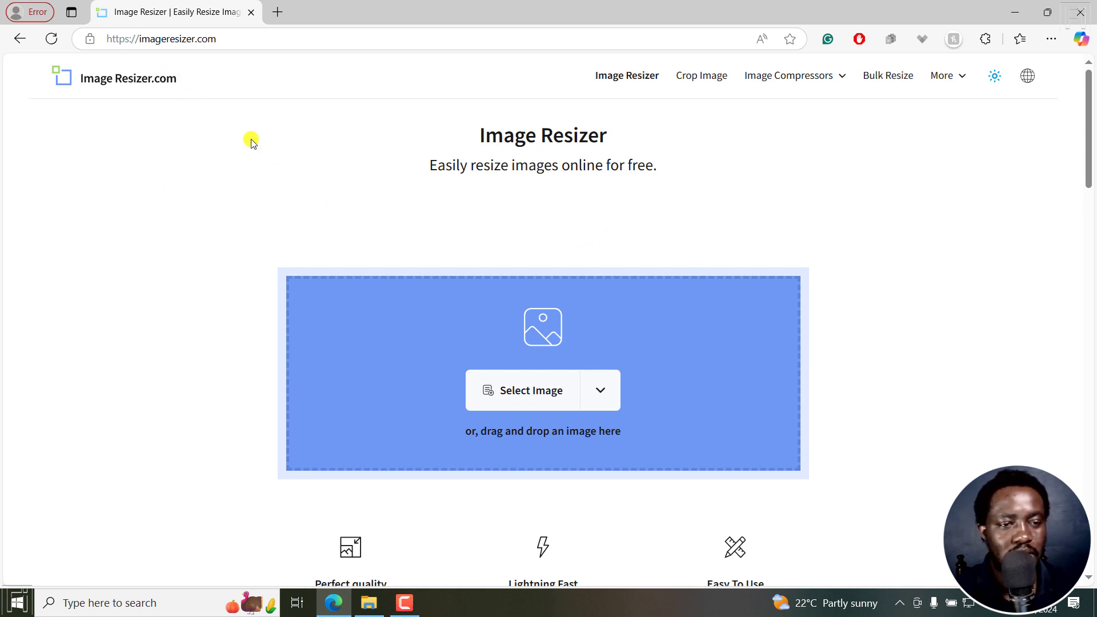
pyautogui.click(875, 81)
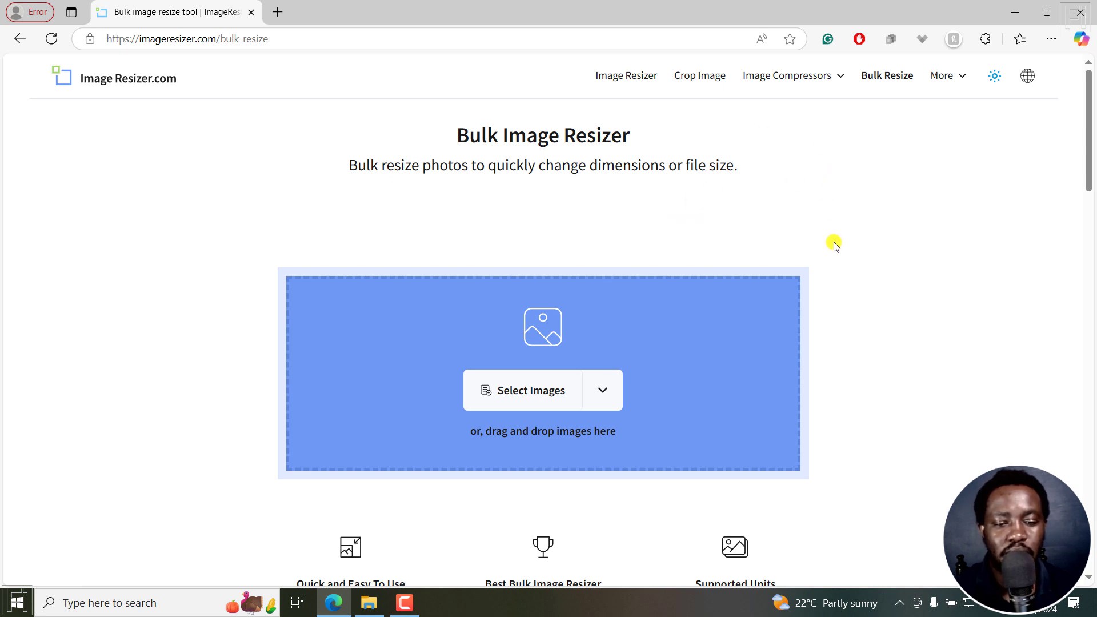
# Upload all three 1280 x 720 PNG thumbnails from the Batch Resize folder.
pyautogui.click(554, 392)
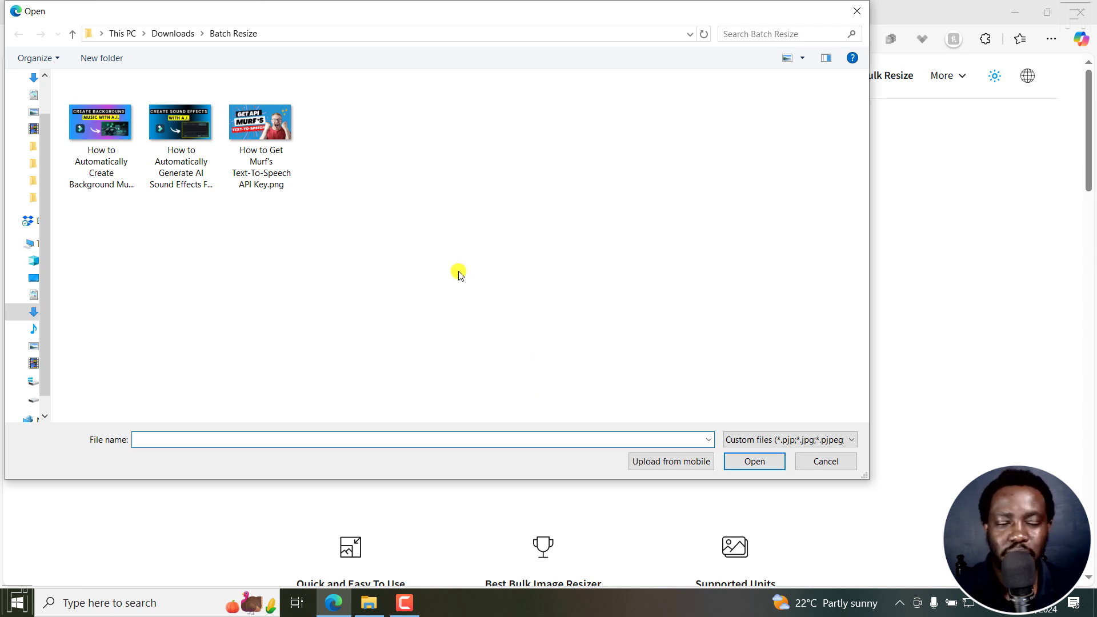
pyautogui.moveTo(340, 213); pyautogui.dragTo(107, 125)
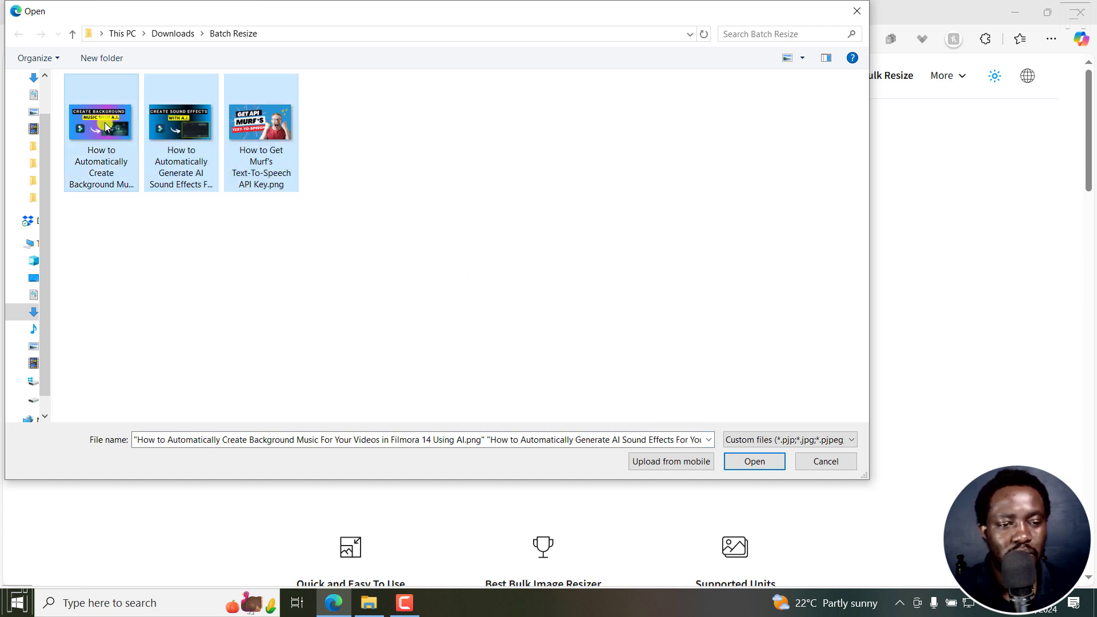
pyautogui.click(755, 462)
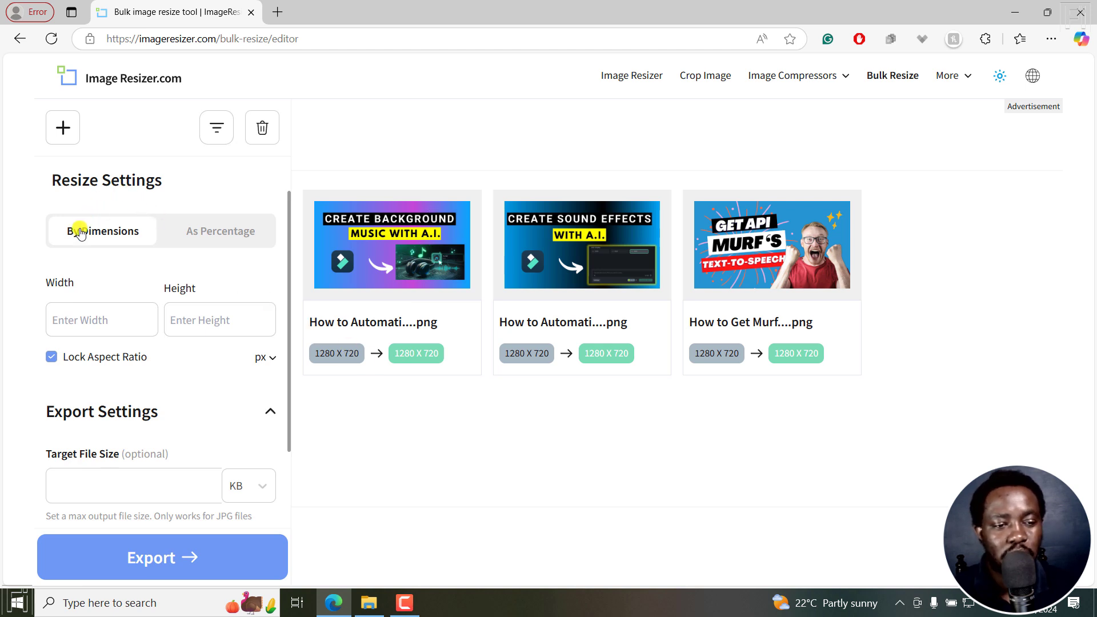
# Keep resizing By Dimensions in pixels and set width to 613 for 613 x 345 output.
pyautogui.click(220, 235)
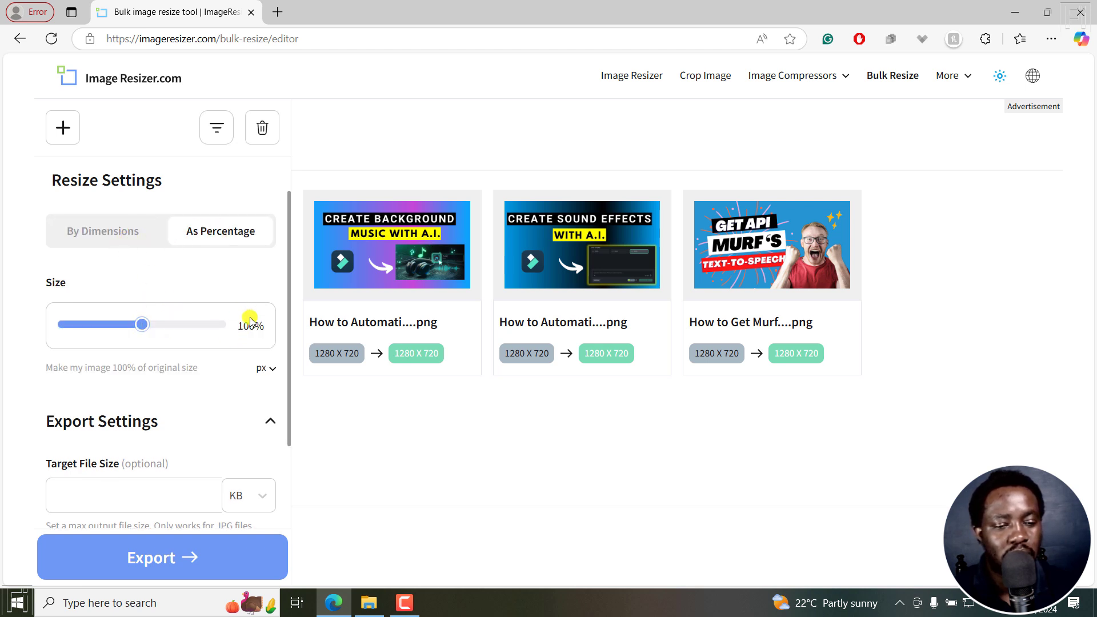
pyautogui.click(269, 370)
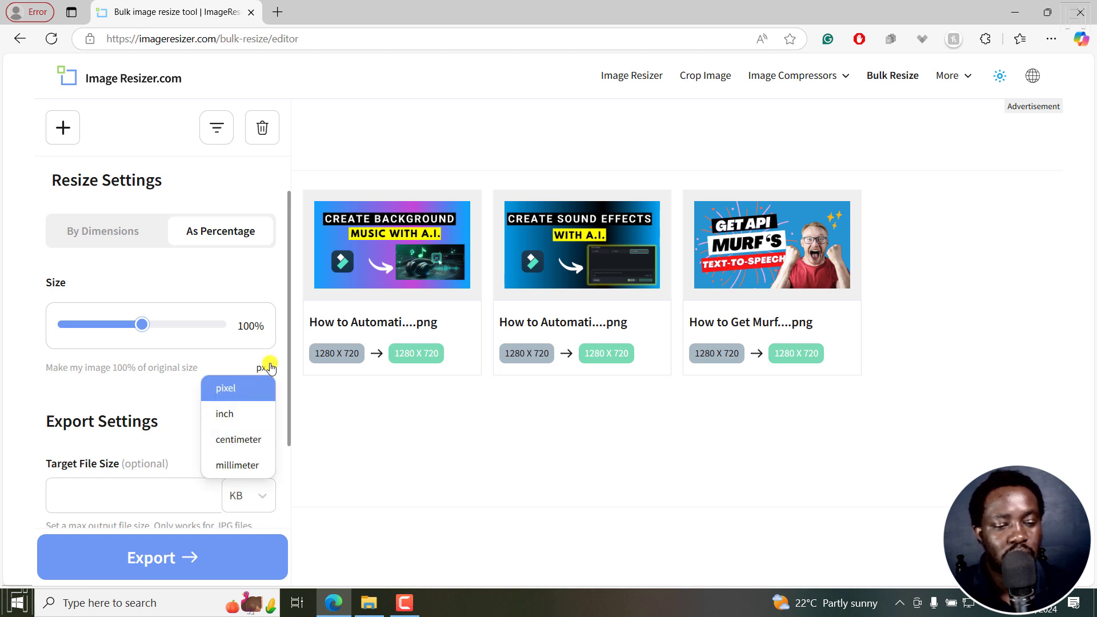
pyautogui.click(269, 367)
pyautogui.click(103, 233)
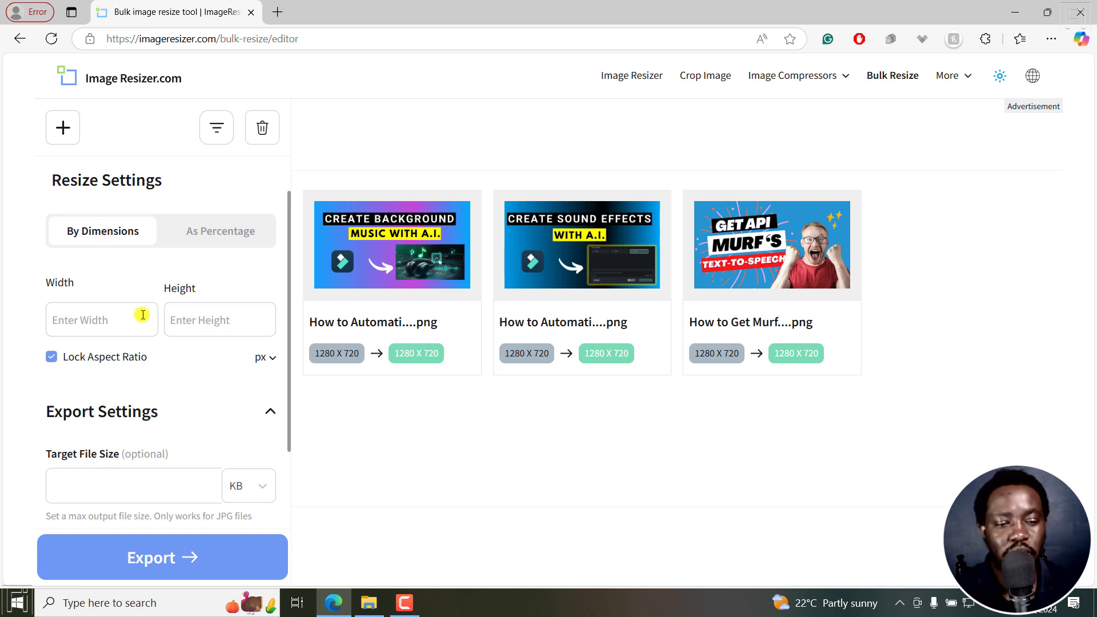
pyautogui.click(107, 319)
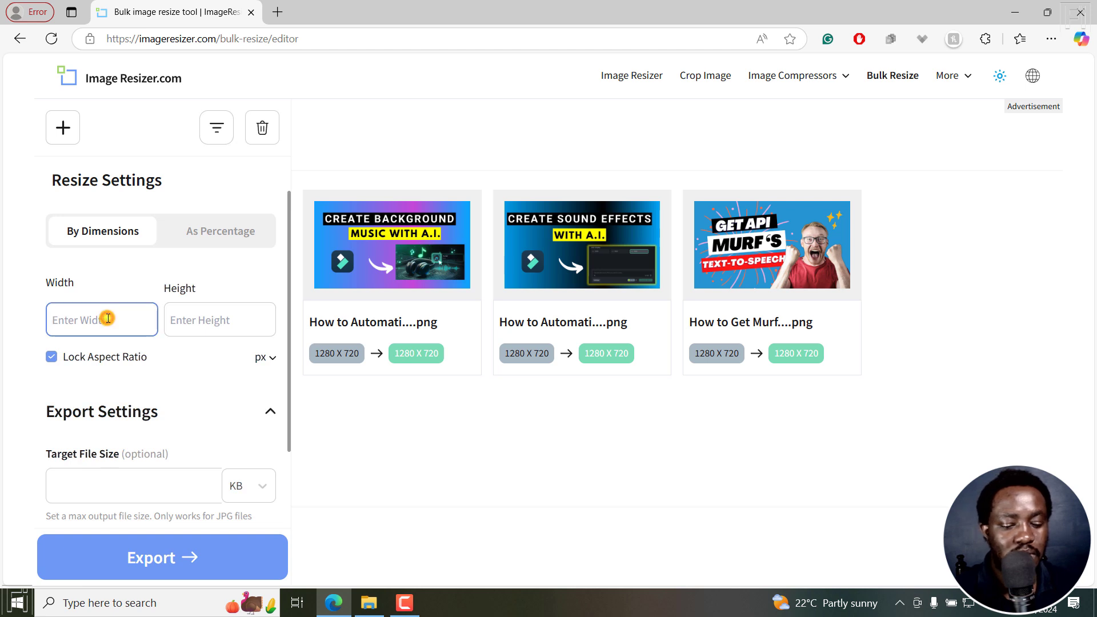
pyautogui.write('613')
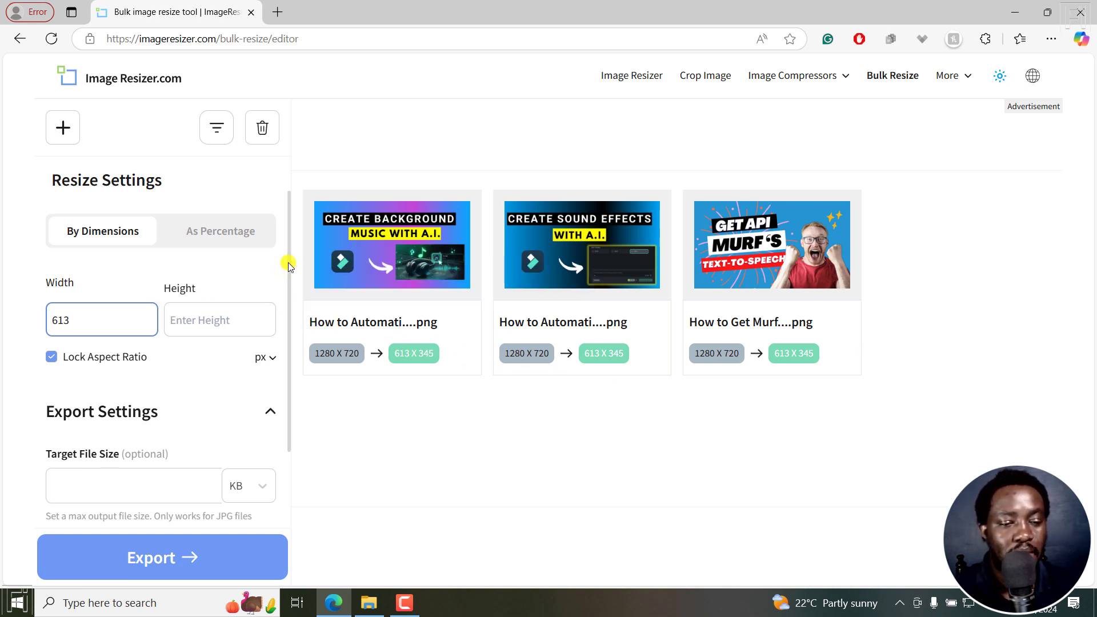
pyautogui.scroll(-2, 287, 269)
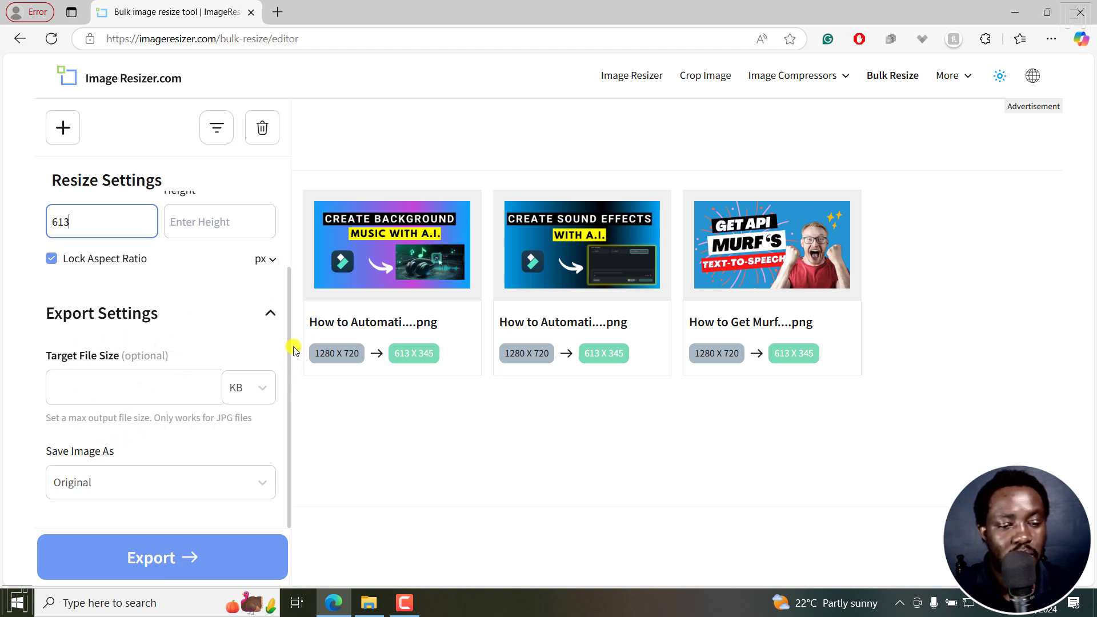
pyautogui.moveTo(290, 341); pyautogui.dragTo(289, 263)
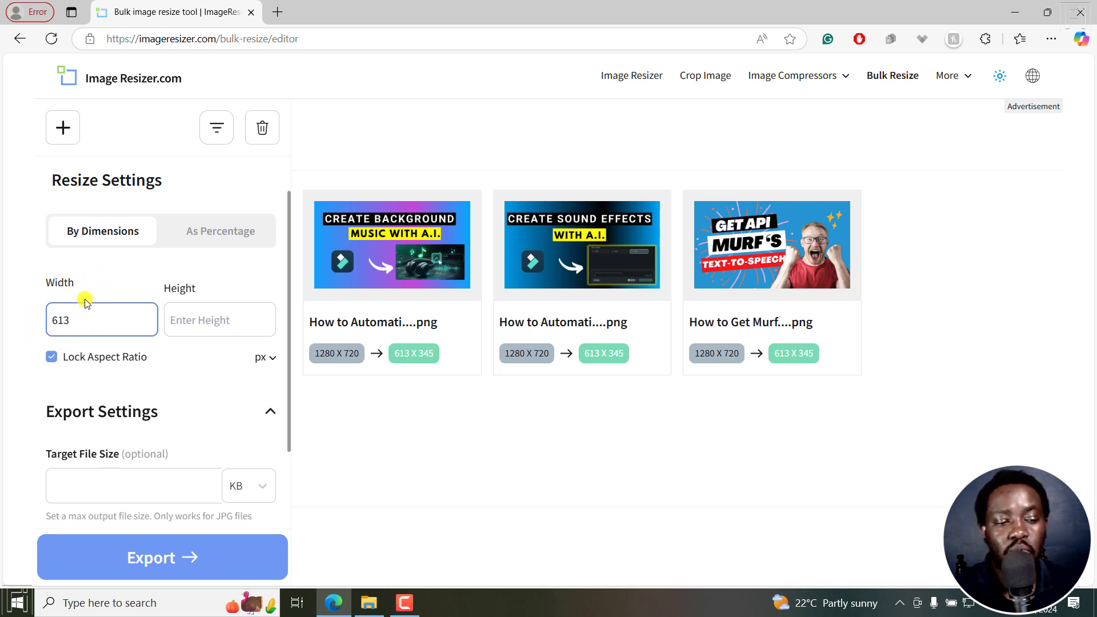
pyautogui.click(50, 357)
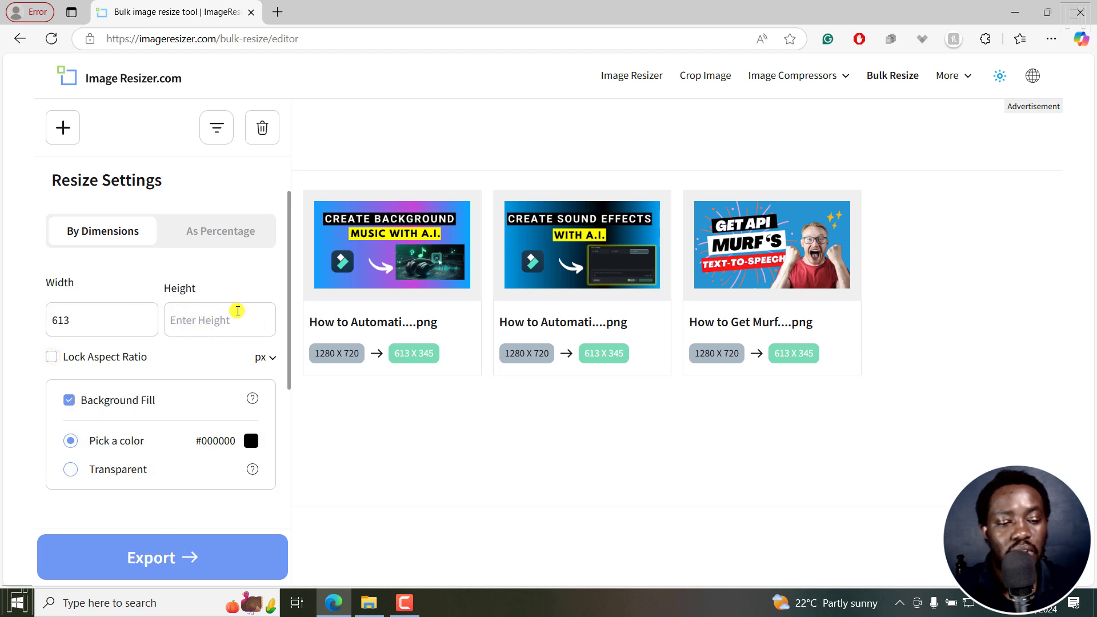
pyautogui.click(50, 358)
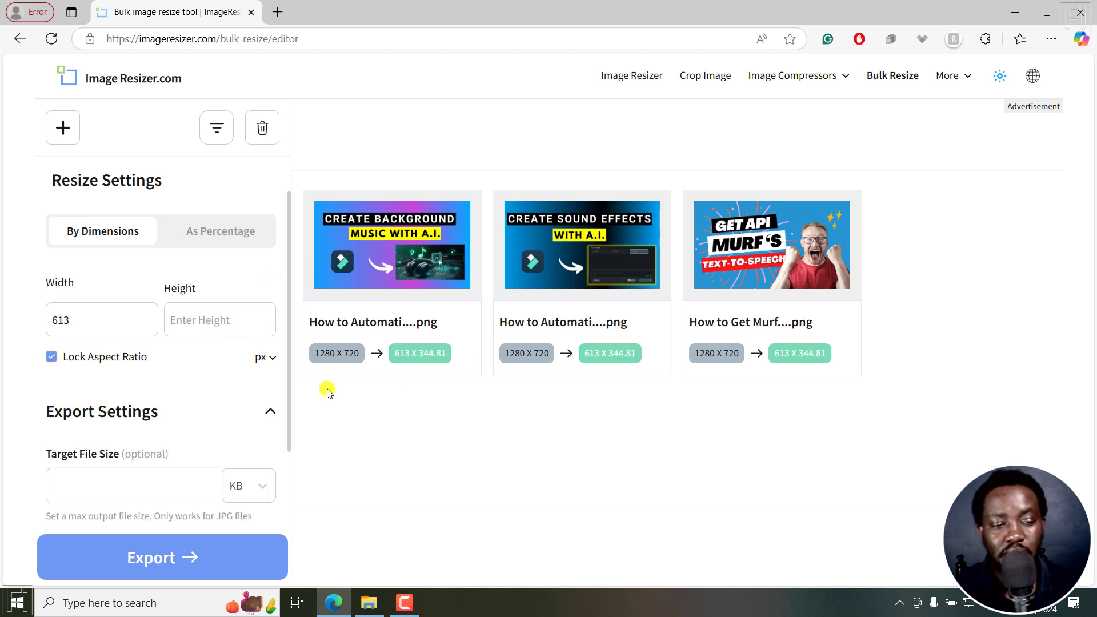
pyautogui.moveTo(417, 357)
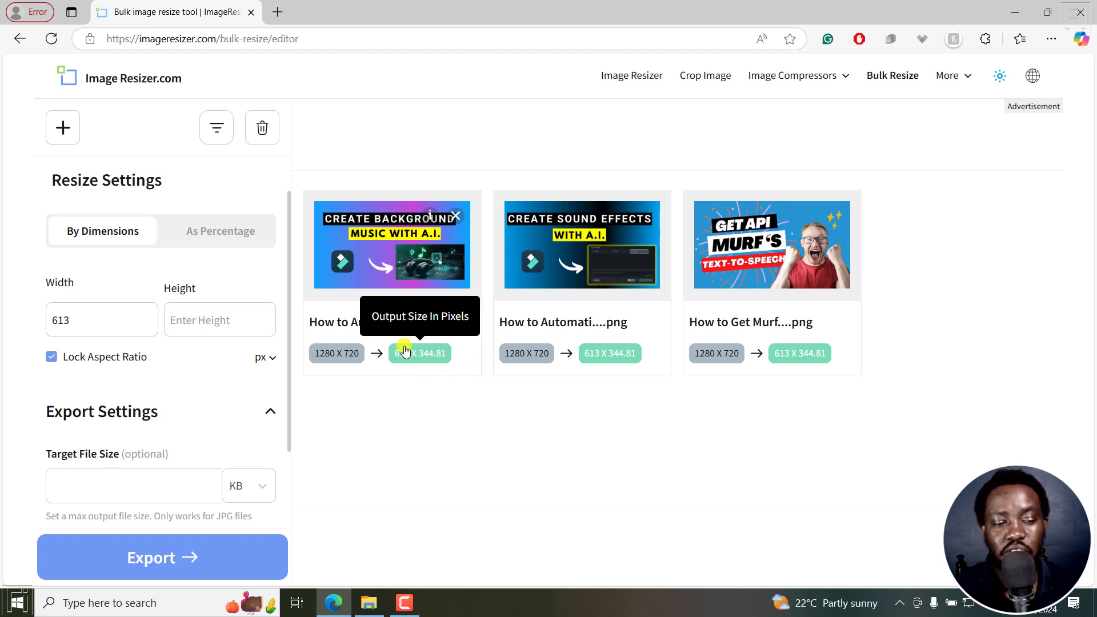
pyautogui.doubleClick(133, 319)
pyautogui.click(133, 319)
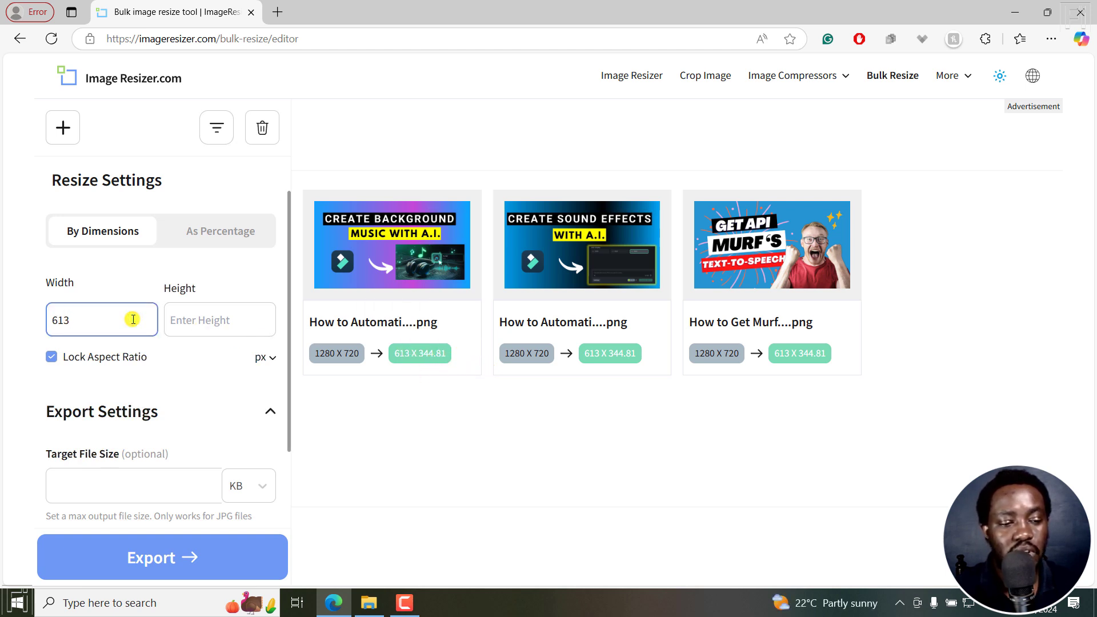
pyautogui.press('BackSpace')
pyautogui.press('BackSpace')
pyautogui.press('BackSpace')
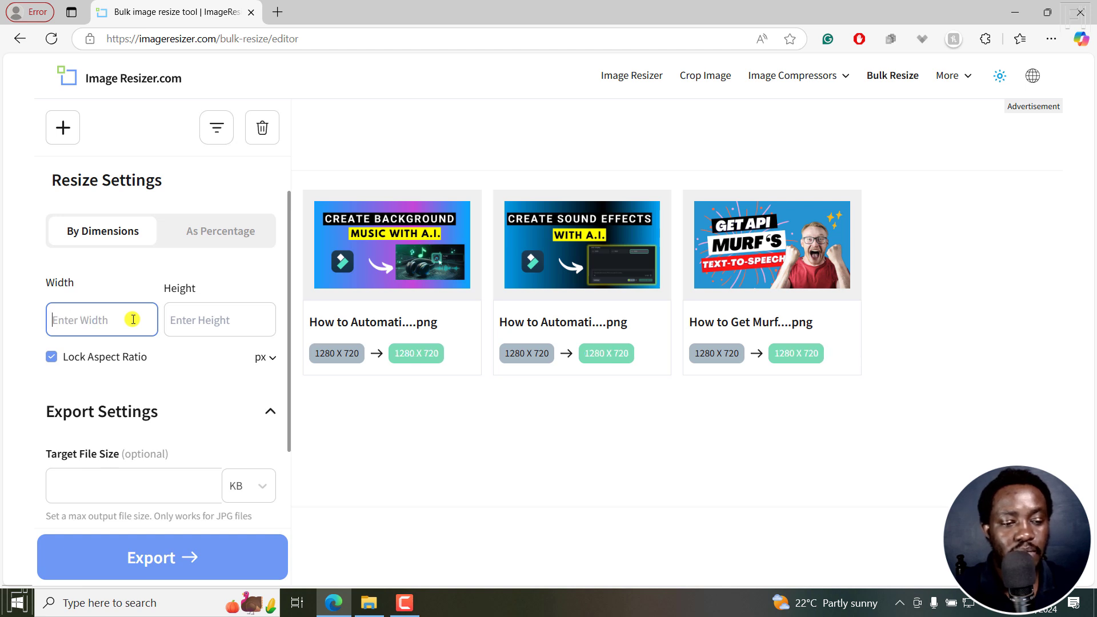
pyautogui.write('613')
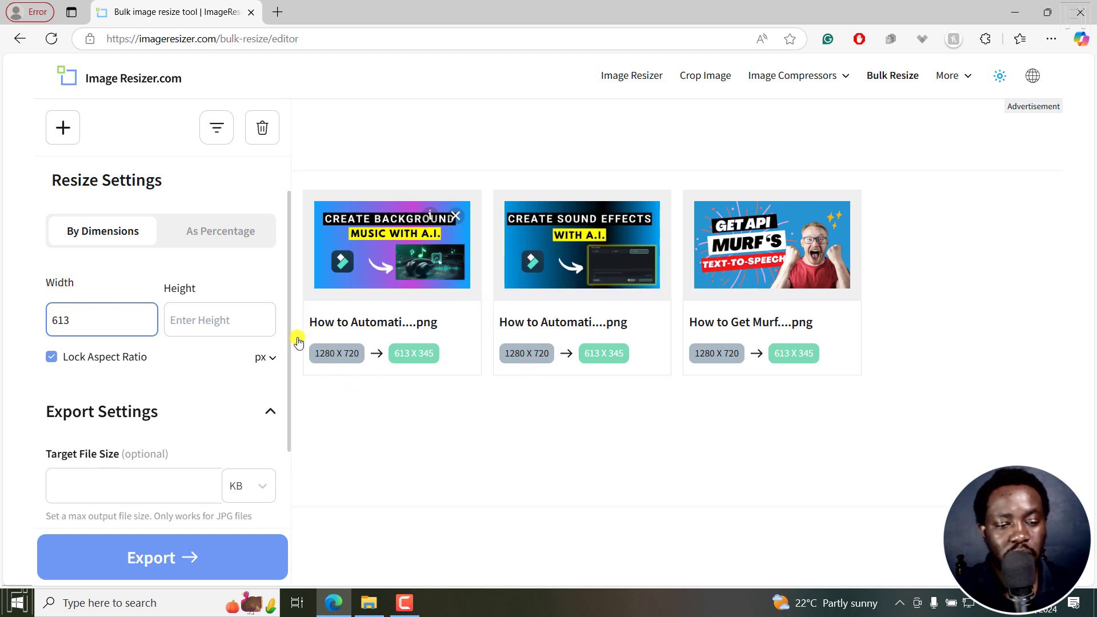
# Change the Save Image As format from Original to JPG.
pyautogui.scroll(-2, 288, 295)
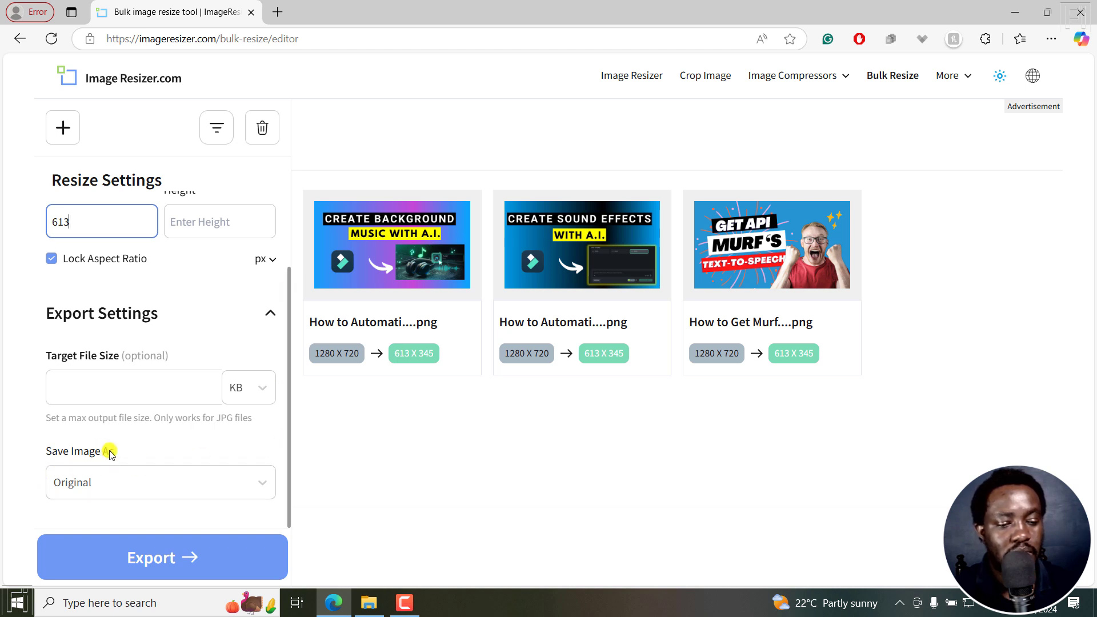
pyautogui.click(262, 482)
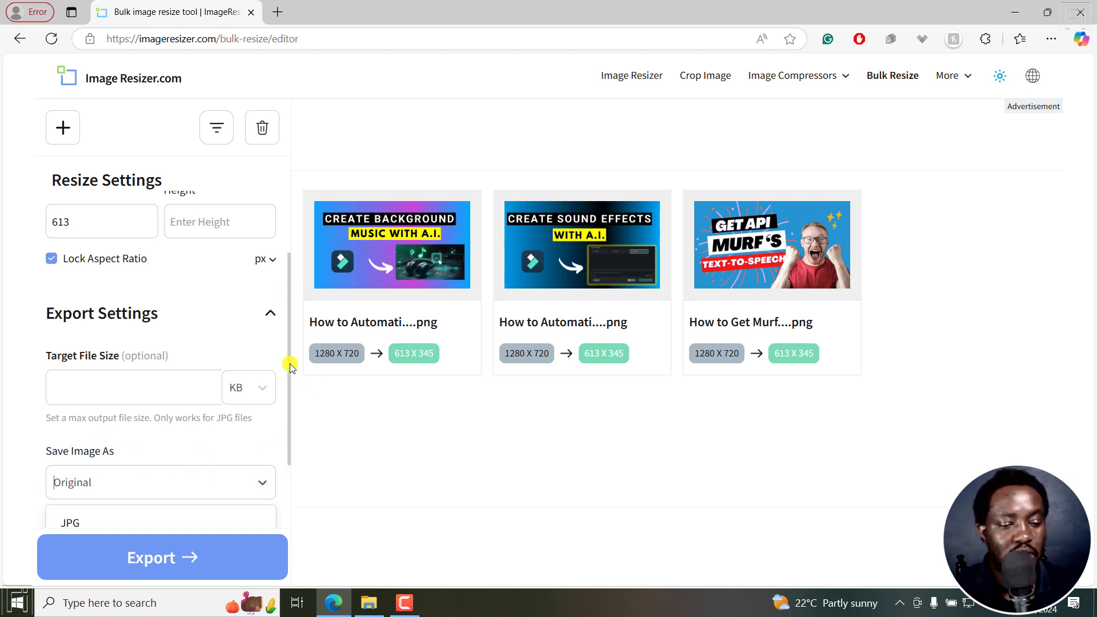
pyautogui.moveTo(289, 362); pyautogui.dragTo(283, 466)
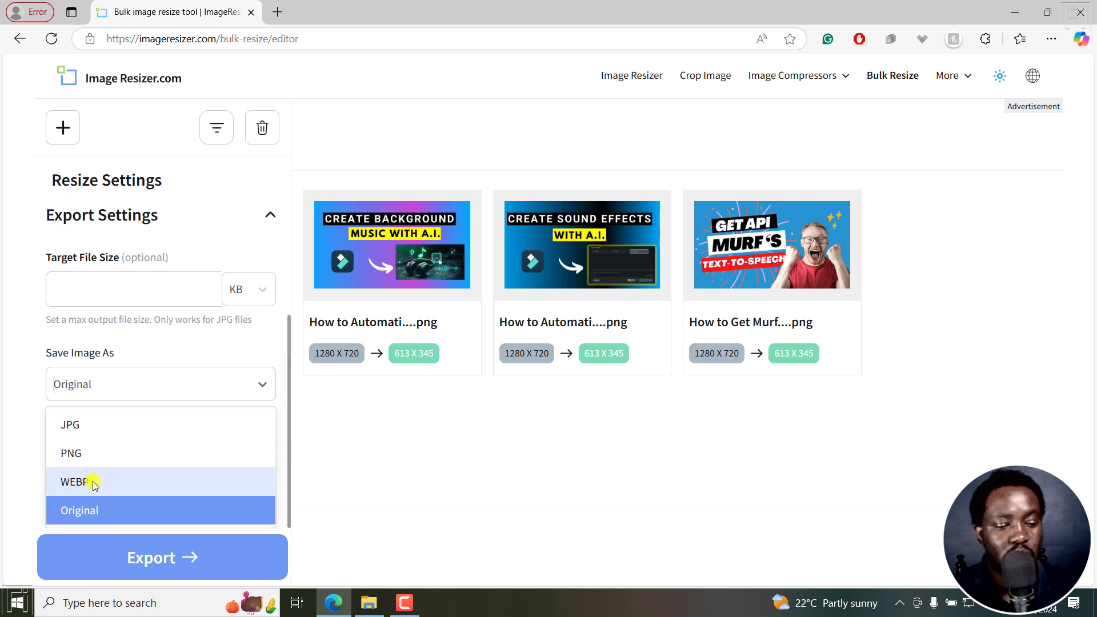
pyautogui.click(76, 427)
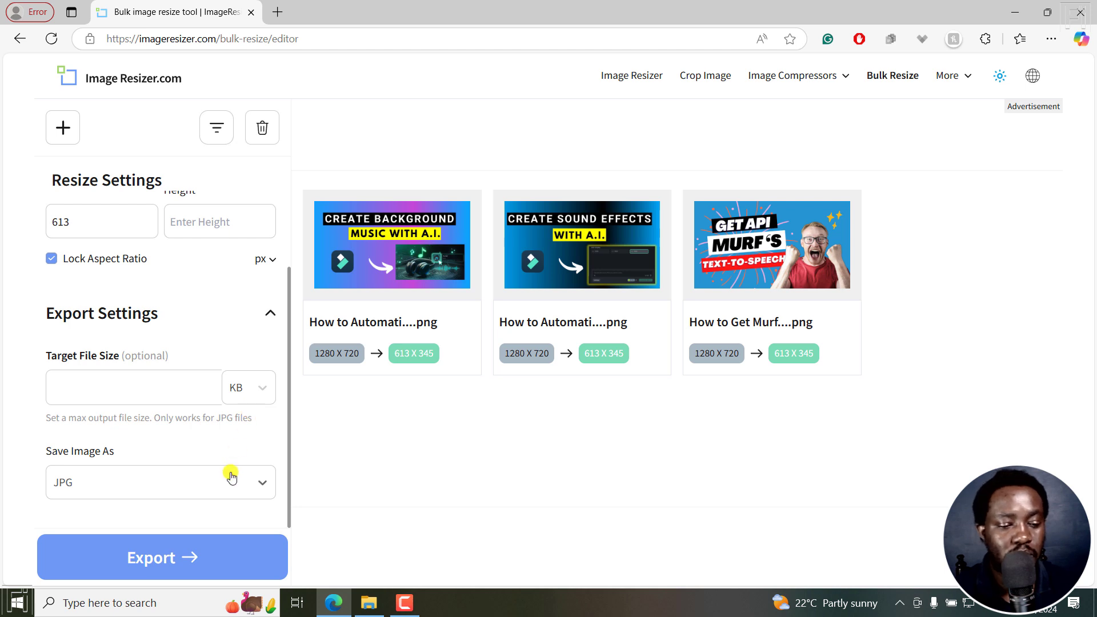
# Export the resized images, download each of the three JPGs, then resized-images.zip.
pyautogui.click(169, 556)
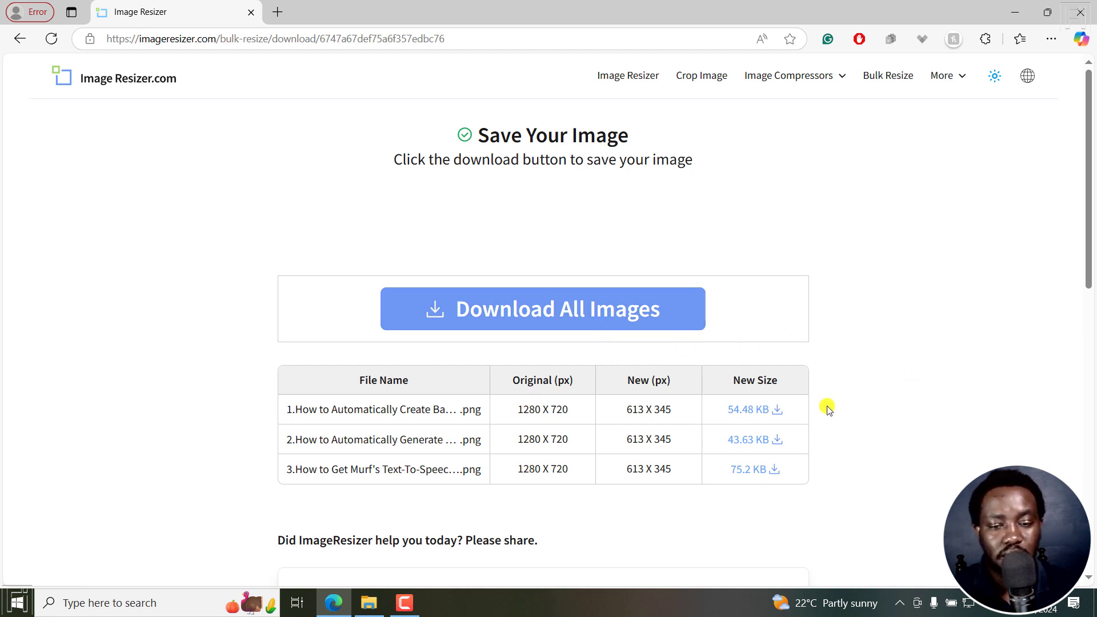
pyautogui.click(746, 411)
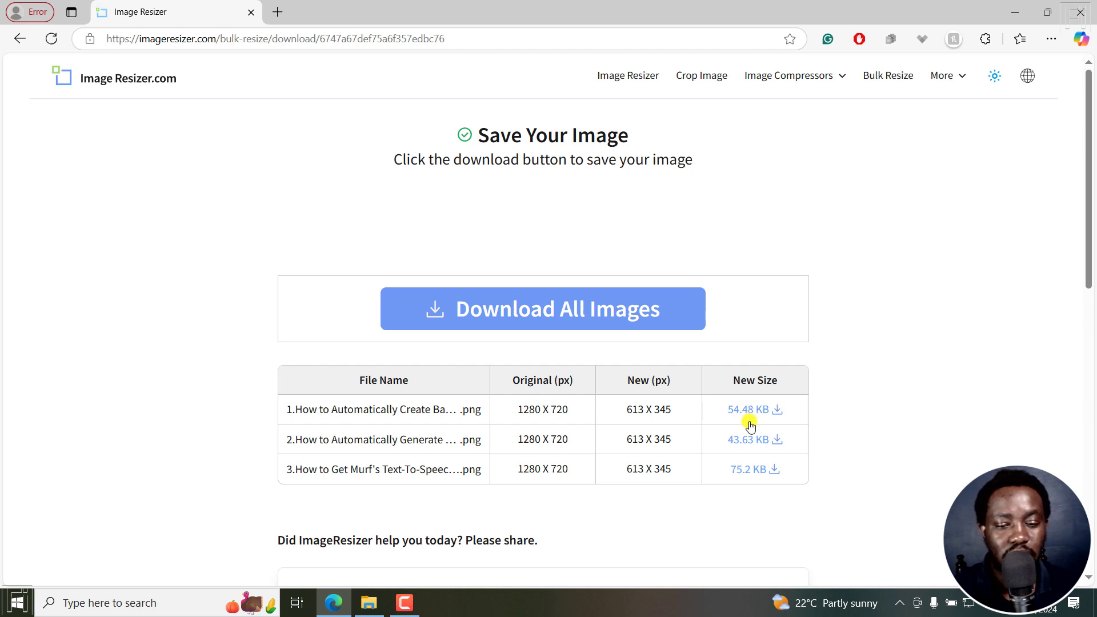
pyautogui.click(752, 442)
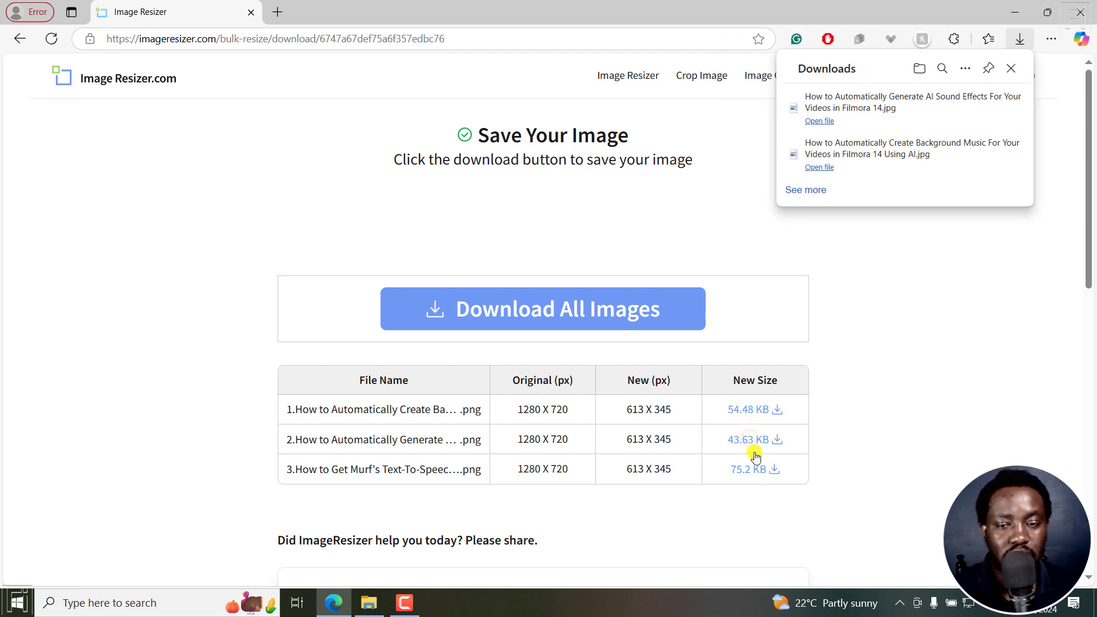
pyautogui.click(754, 474)
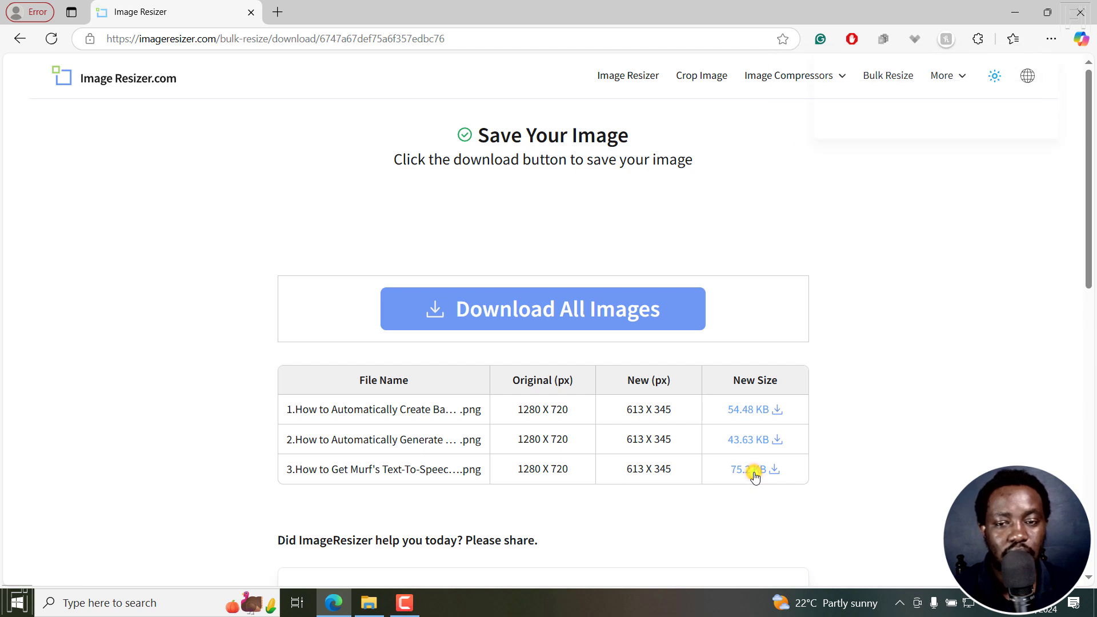
pyautogui.click(536, 309)
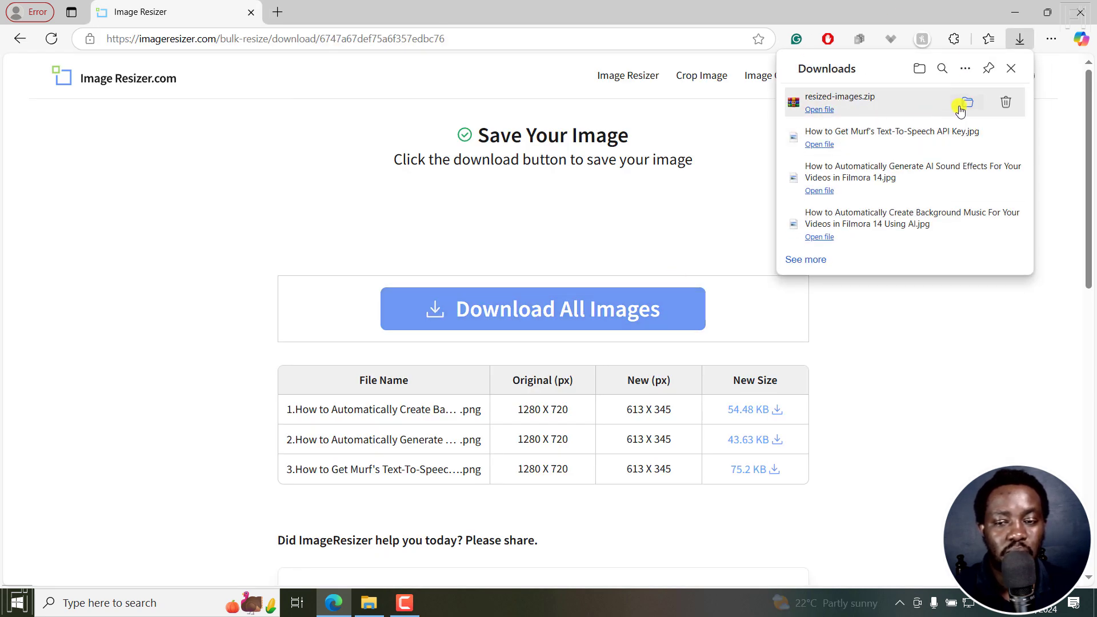
# Show resized-images.zip in Downloads and try extracting it there, cancelling the overwrite.
pyautogui.click(966, 107)
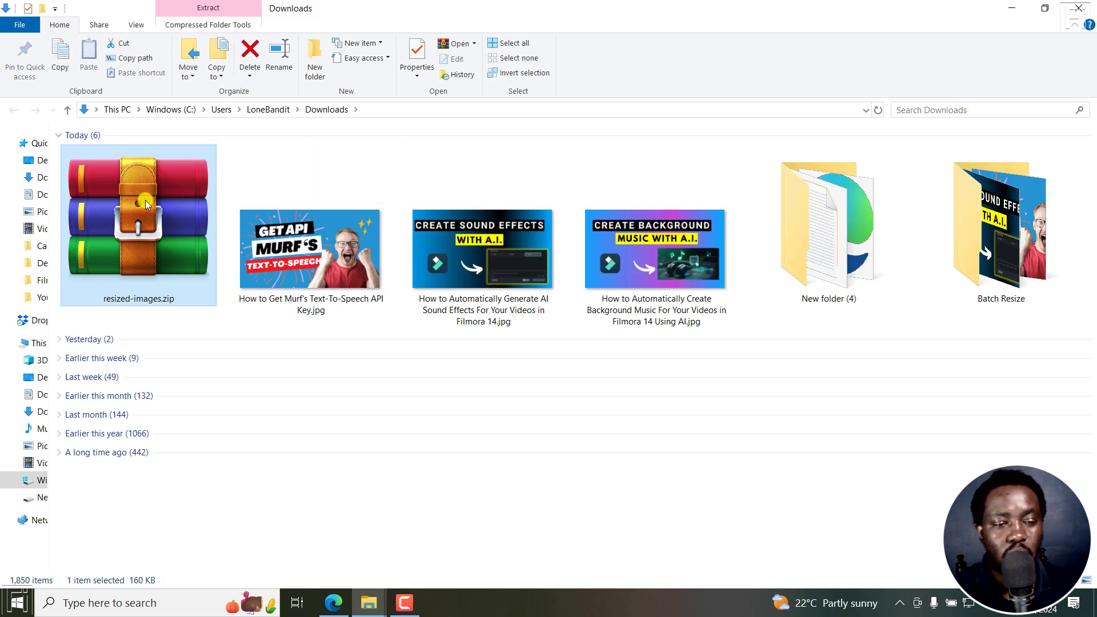
pyautogui.rightClick(159, 217)
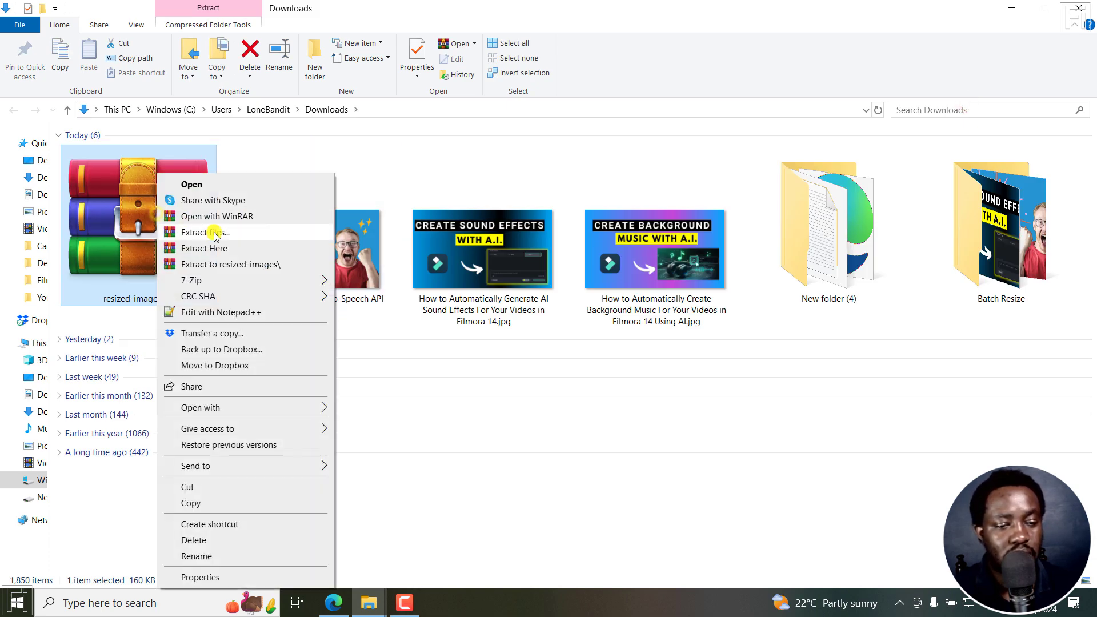
pyautogui.click(224, 244)
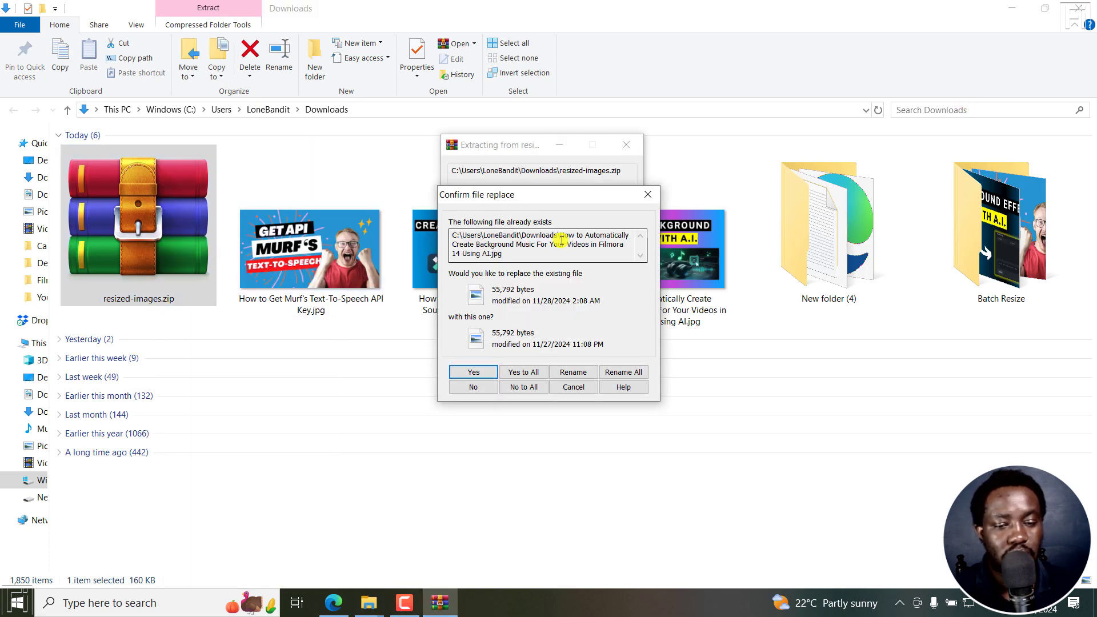
pyautogui.click(583, 387)
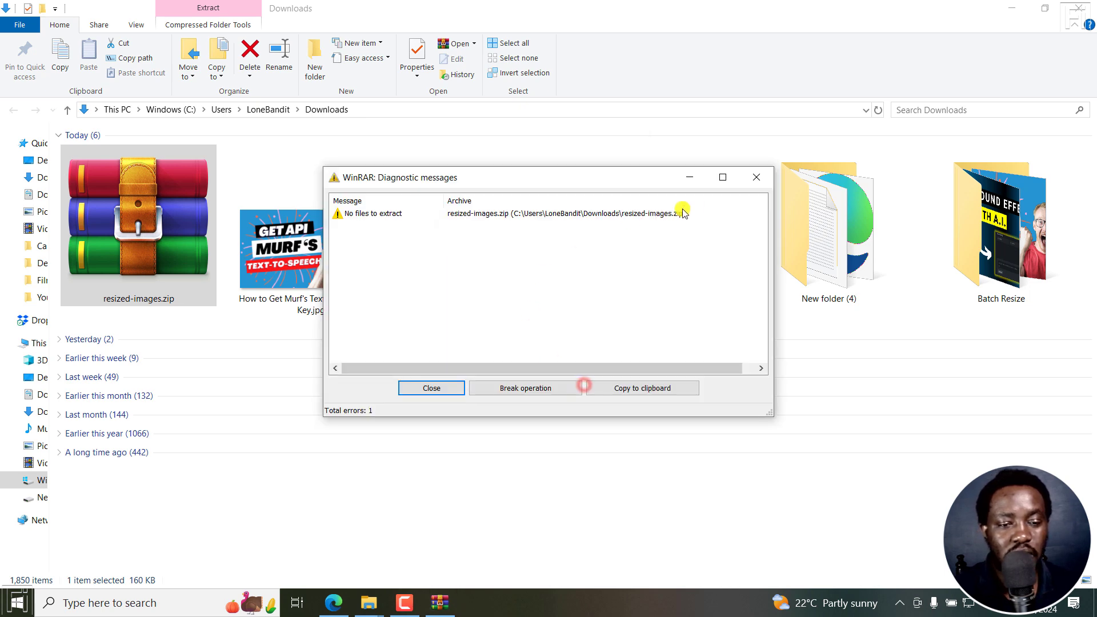
pyautogui.click(757, 180)
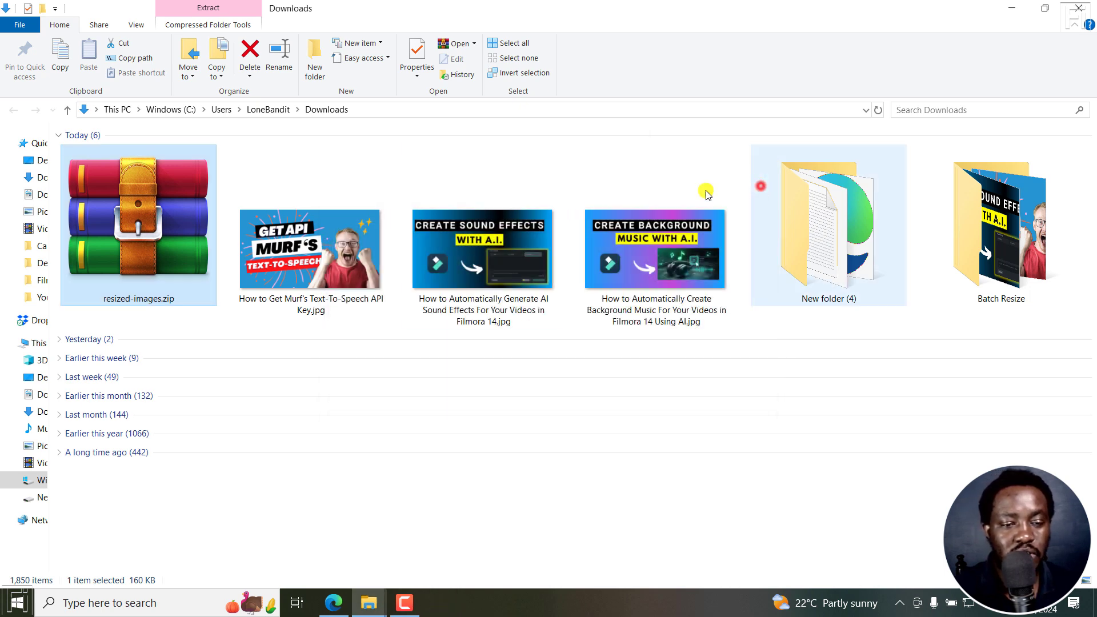
# Move resized-images.zip into a new New folder (6) and extract it there.
pyautogui.click(315, 63)
pyautogui.moveTo(140, 195); pyautogui.dragTo(798, 216)
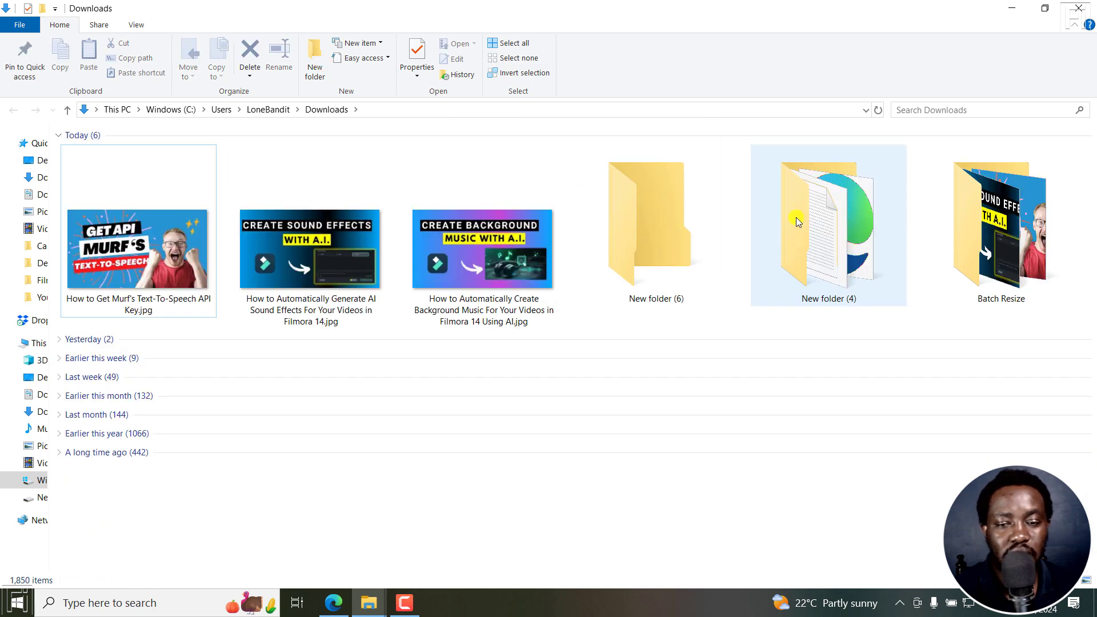
pyautogui.doubleClick(673, 255)
pyautogui.click(99, 157)
pyautogui.rightClick(99, 158)
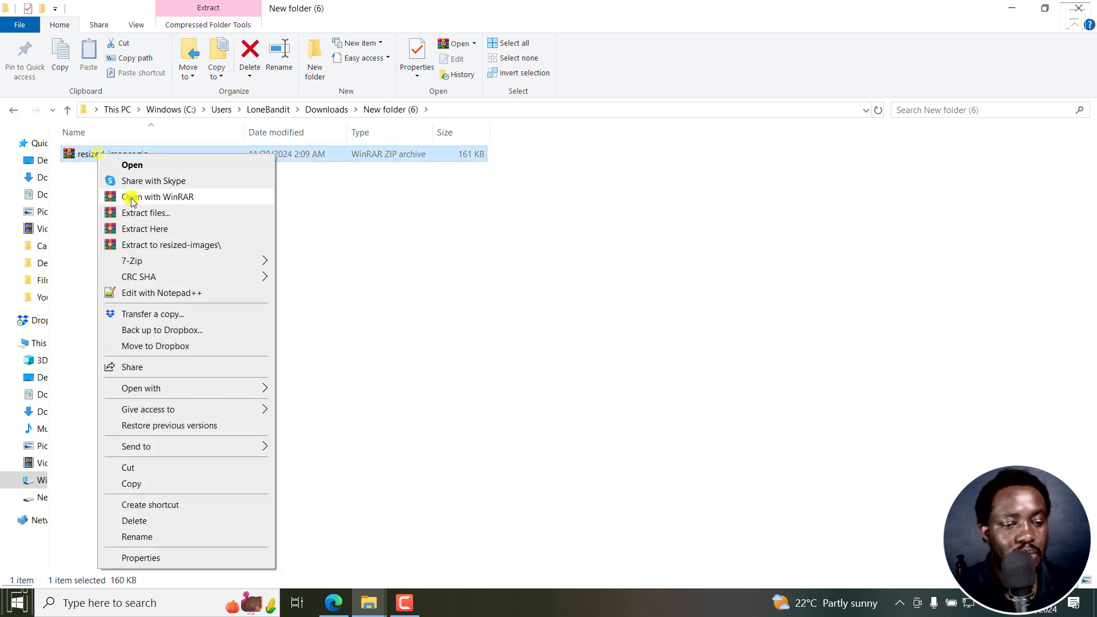
pyautogui.click(146, 227)
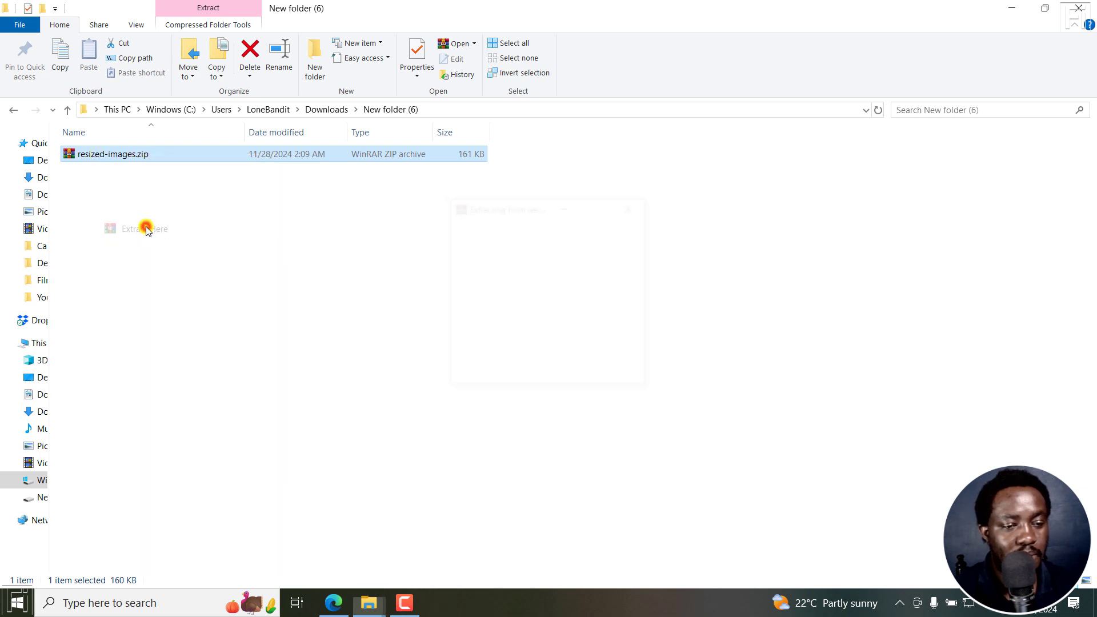
# Add the Dimensions column through Choose Details to show the JPGs are 613 x 345.
pyautogui.click(355, 304)
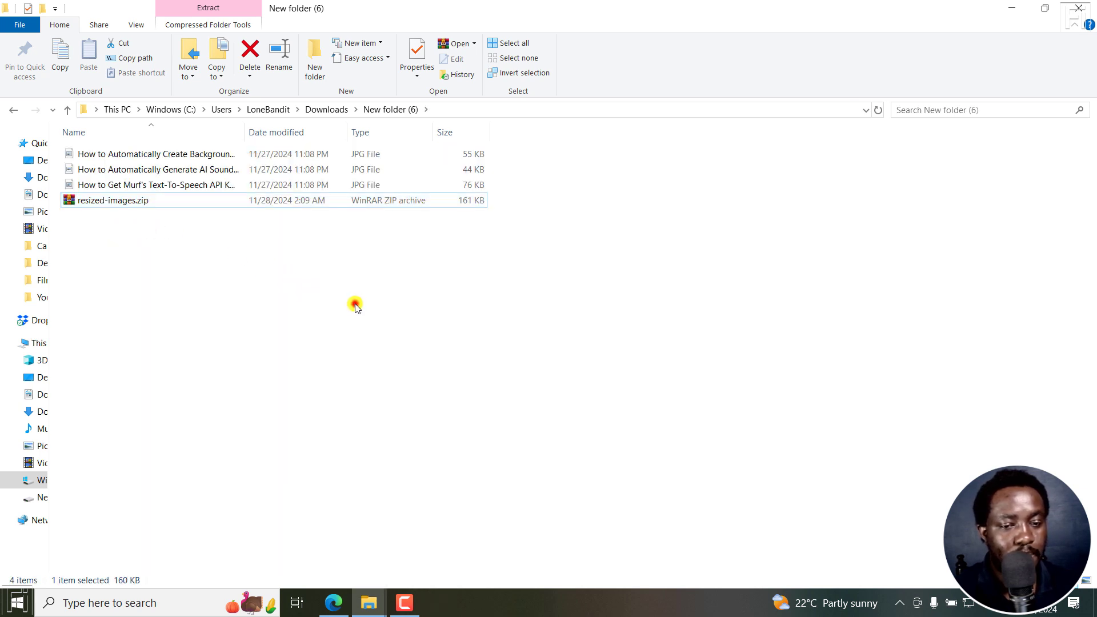
pyautogui.rightClick(456, 134)
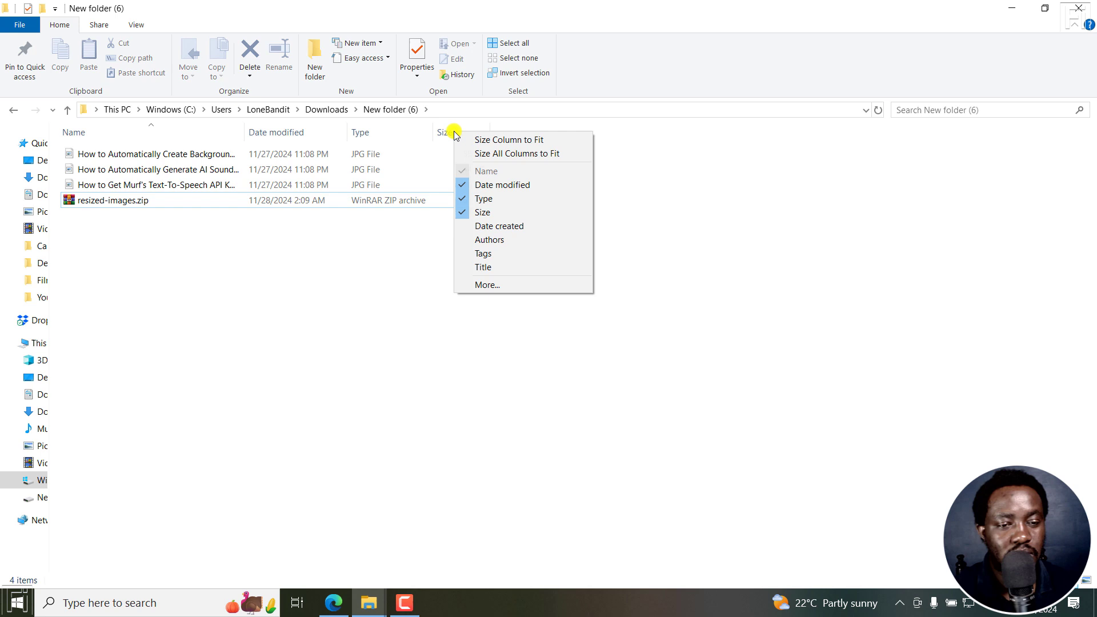
pyautogui.click(493, 284)
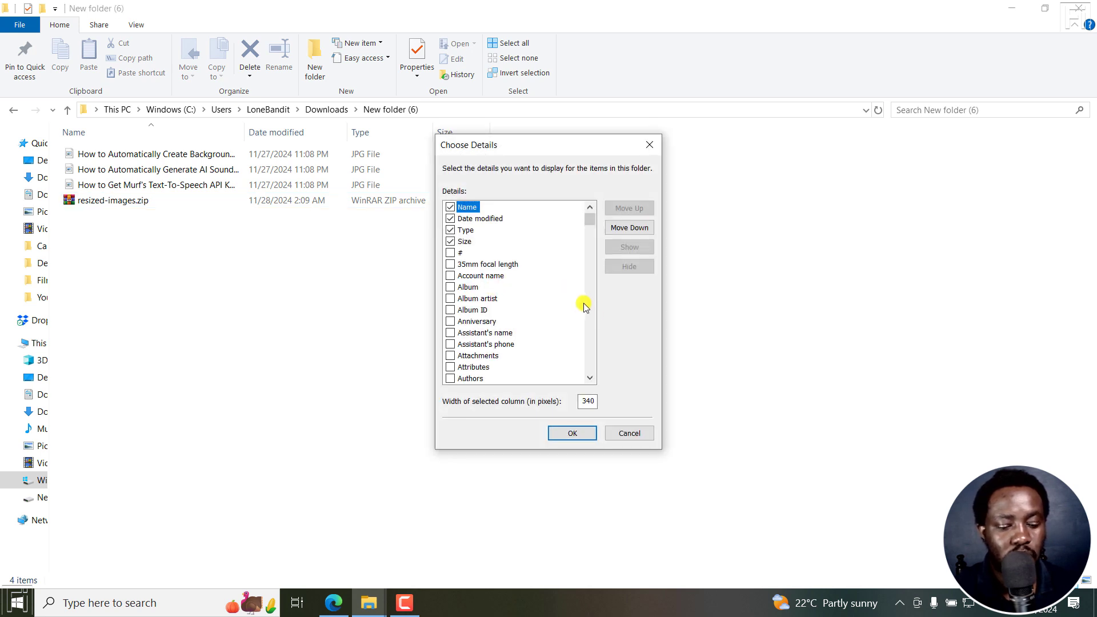
pyautogui.press('d')
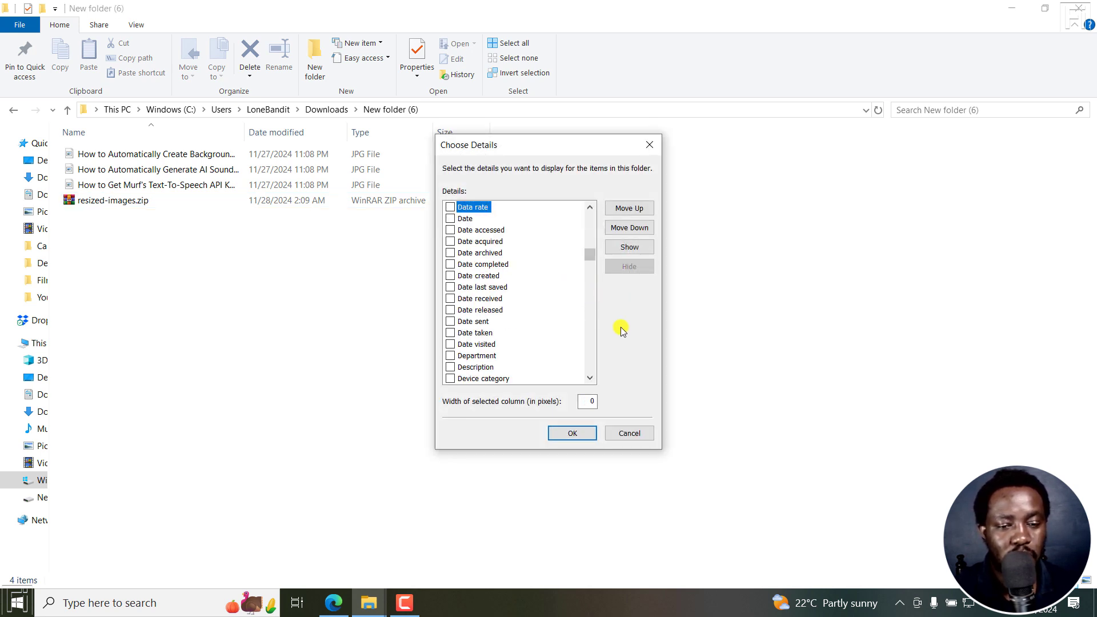
pyautogui.scroll(-1, 596, 380)
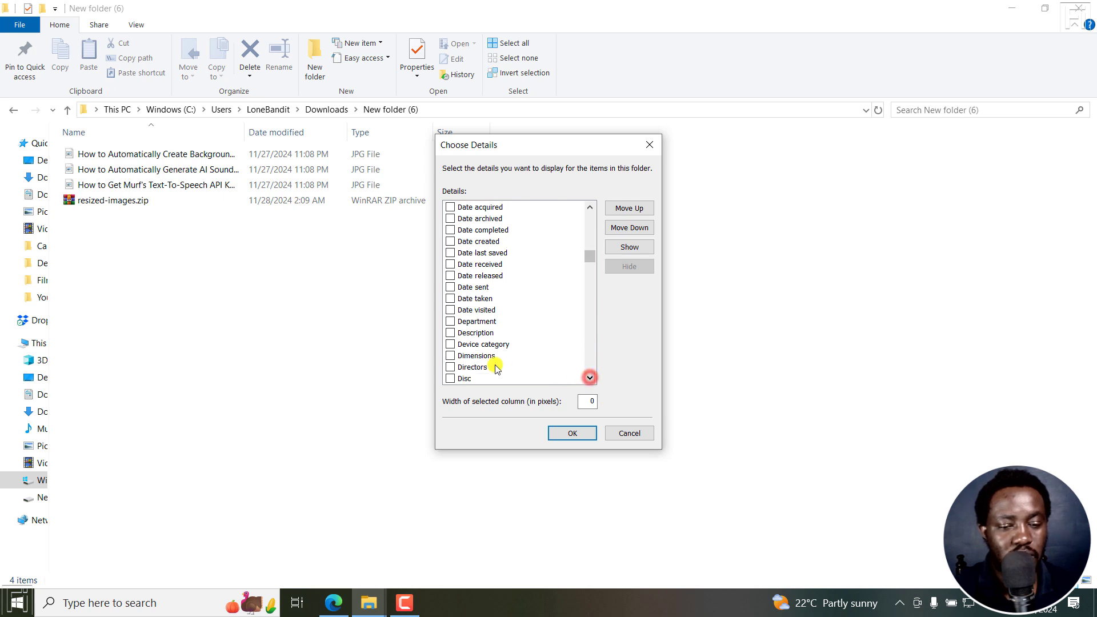
pyautogui.click(573, 430)
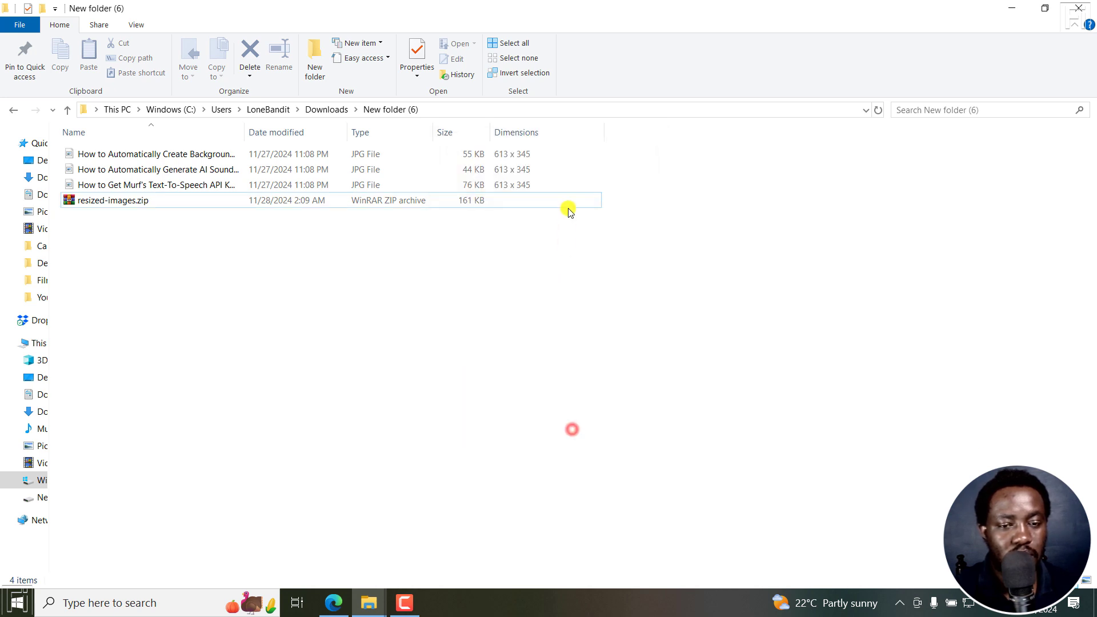
# Look over the three resized JPGs, then open and close the first one.
pyautogui.click(524, 153)
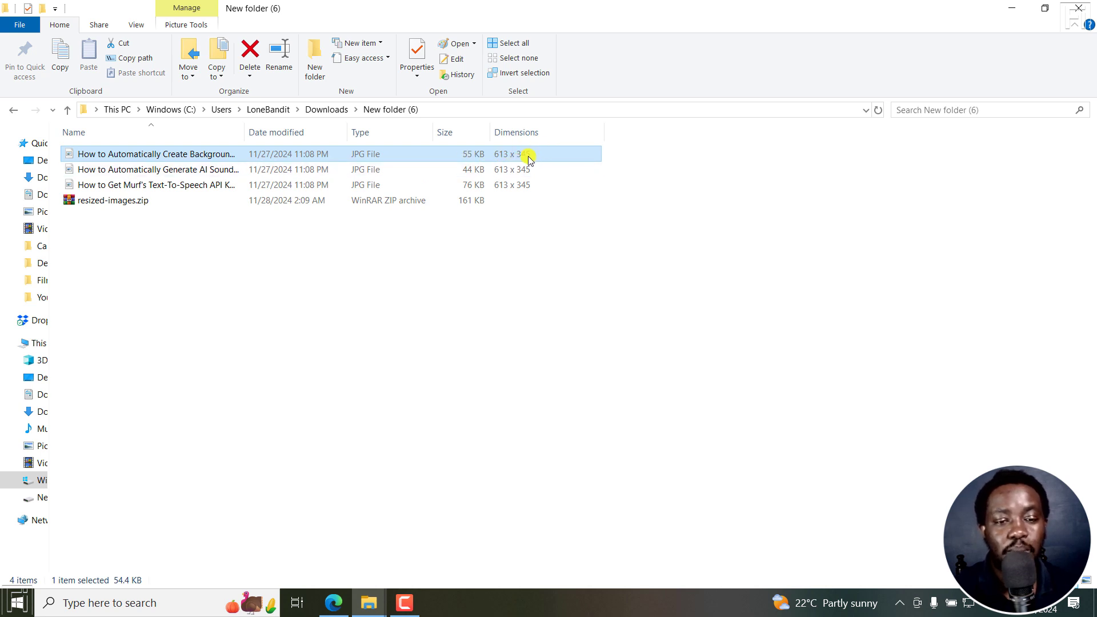
pyautogui.click(517, 170)
pyautogui.click(516, 184)
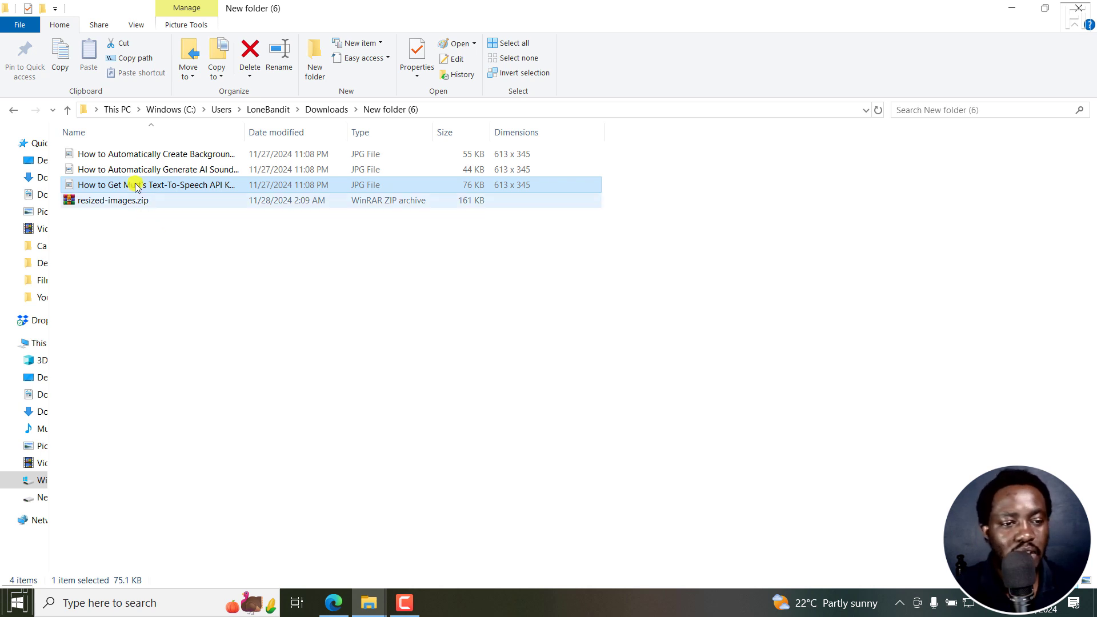
pyautogui.click(123, 155)
pyautogui.doubleClick(123, 155)
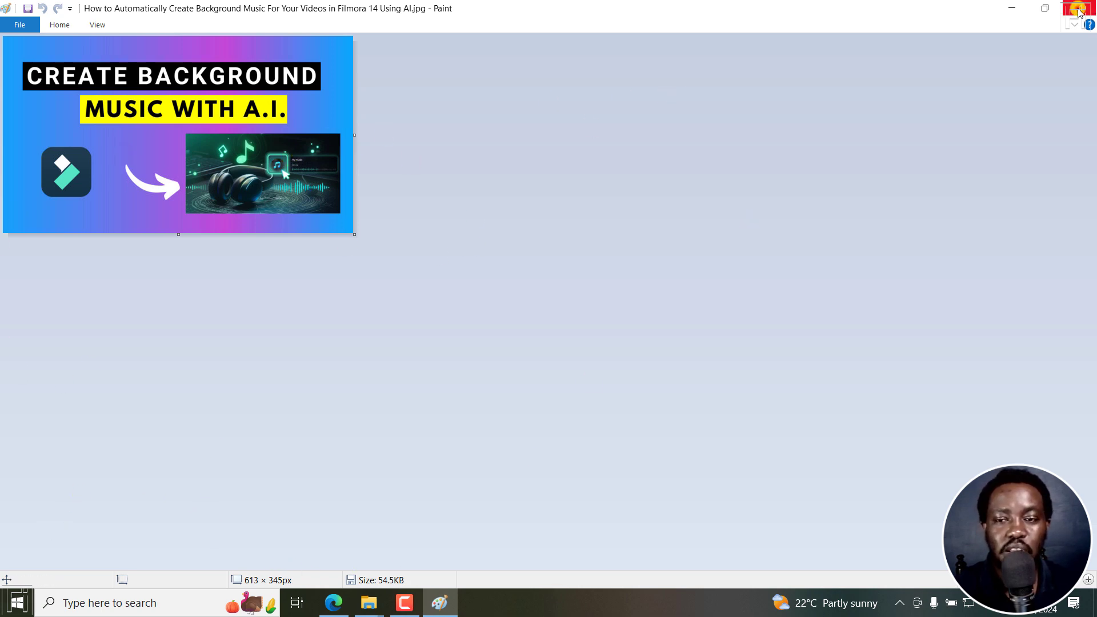
pyautogui.click(1080, 9)
# Open and close the original Background Music PNG in the Batch Resize folder.
pyautogui.moveTo(369, 602)
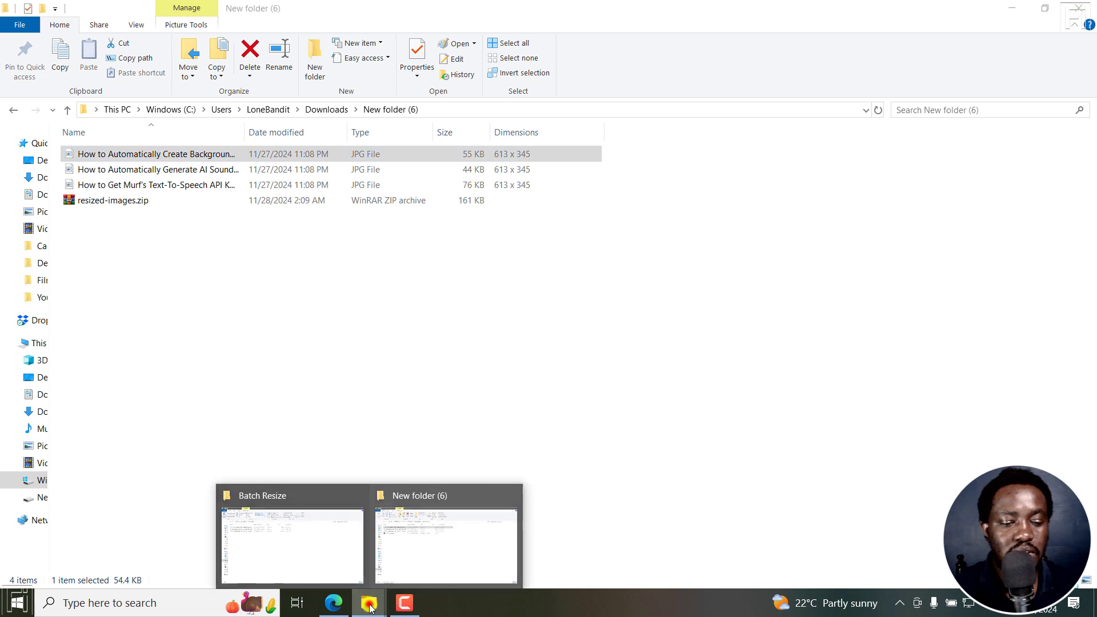
pyautogui.click(317, 547)
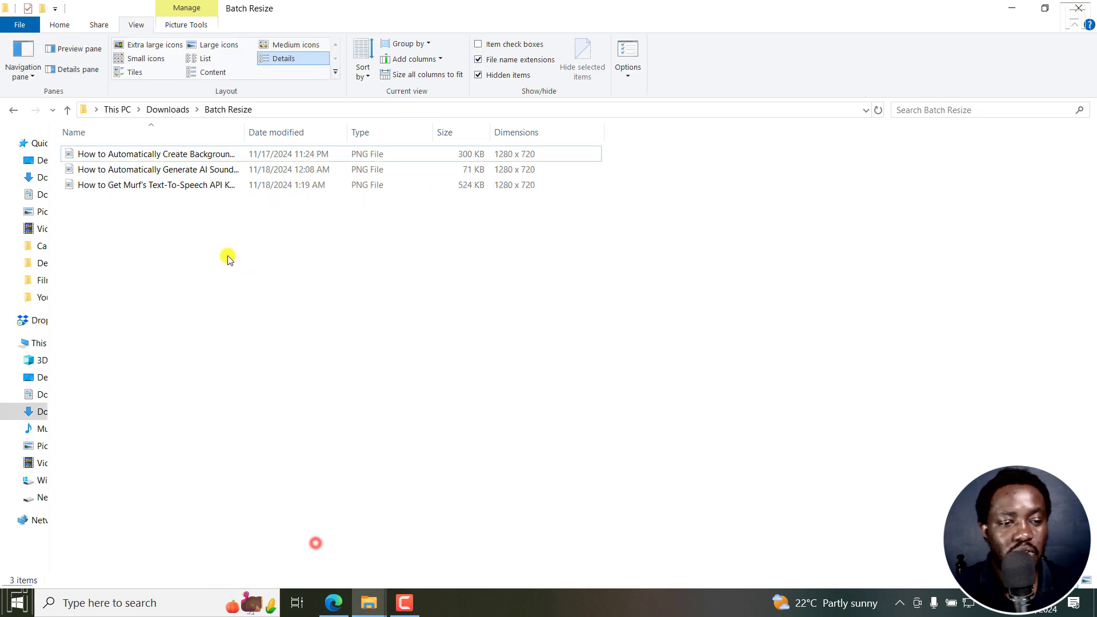
pyautogui.doubleClick(150, 161)
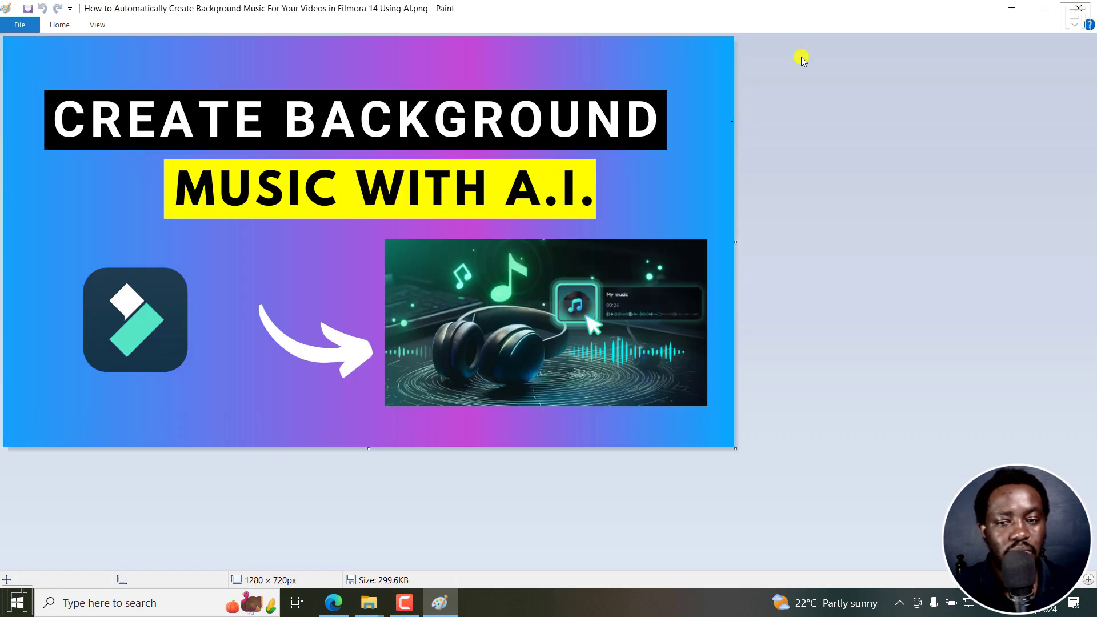
pyautogui.click(1080, 8)
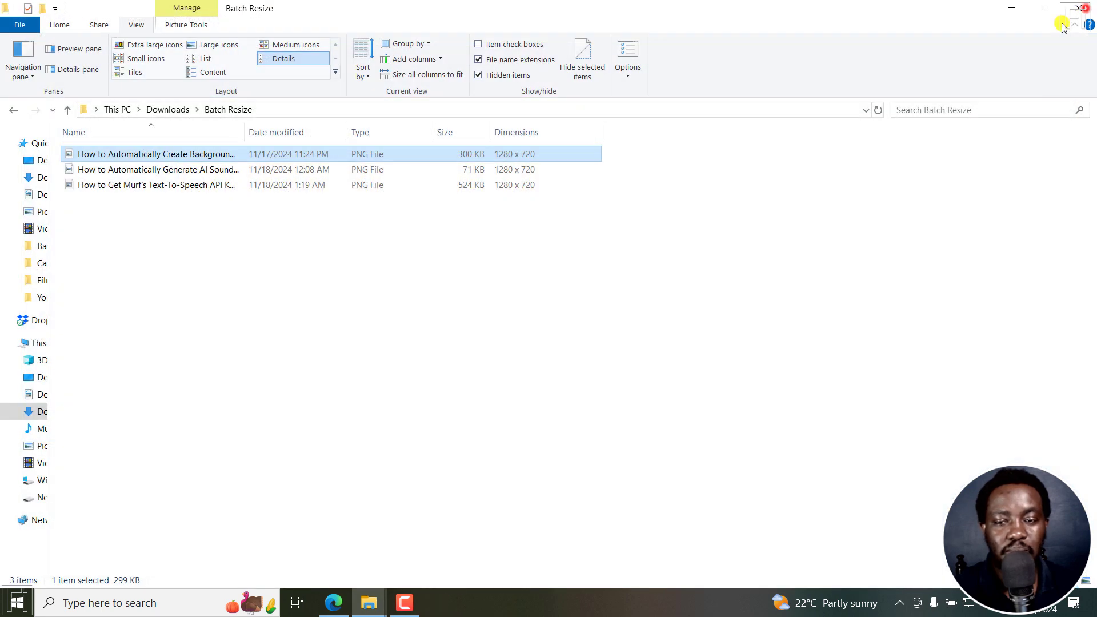
# Bring Edge back to the Save Your Image page listing the three 613 X 345 results.
pyautogui.click(332, 610)
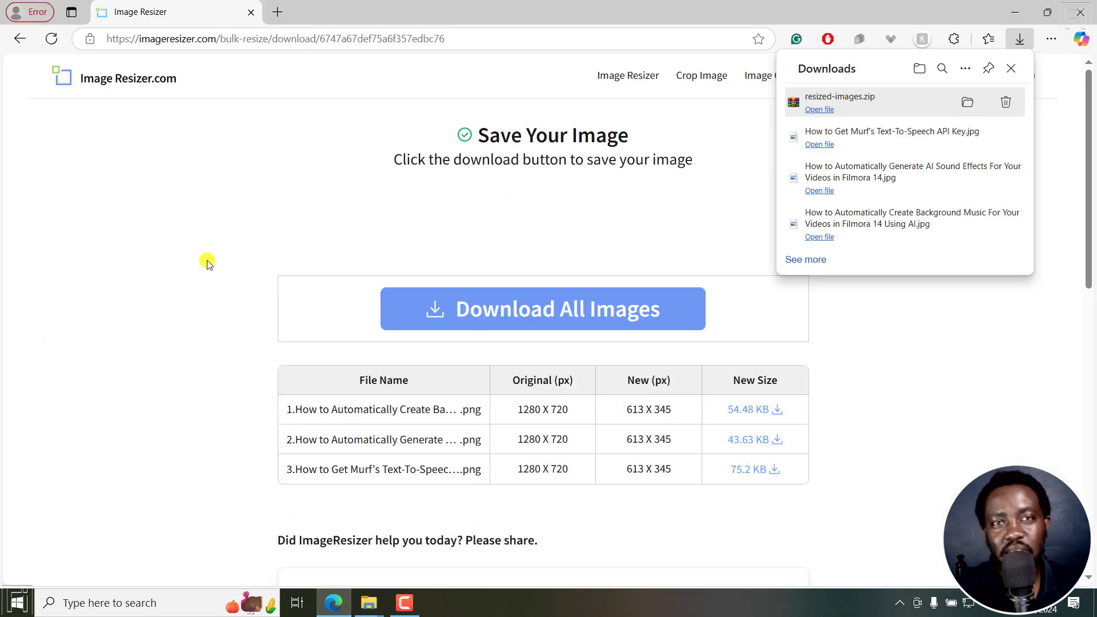